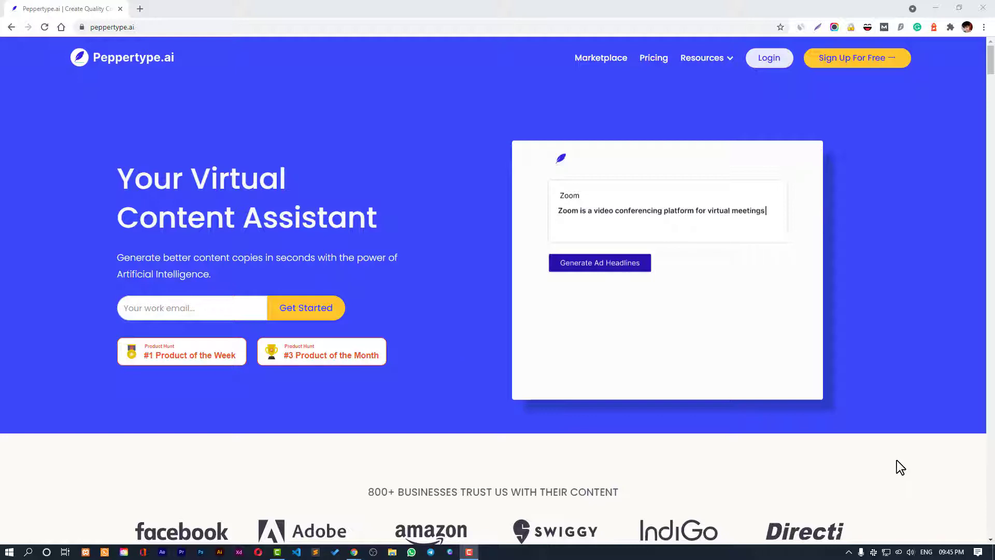
Look through the Peppertype.ai landing page down to its footer and return to the beginning of the page
scroll(816, 449, "down", 4)
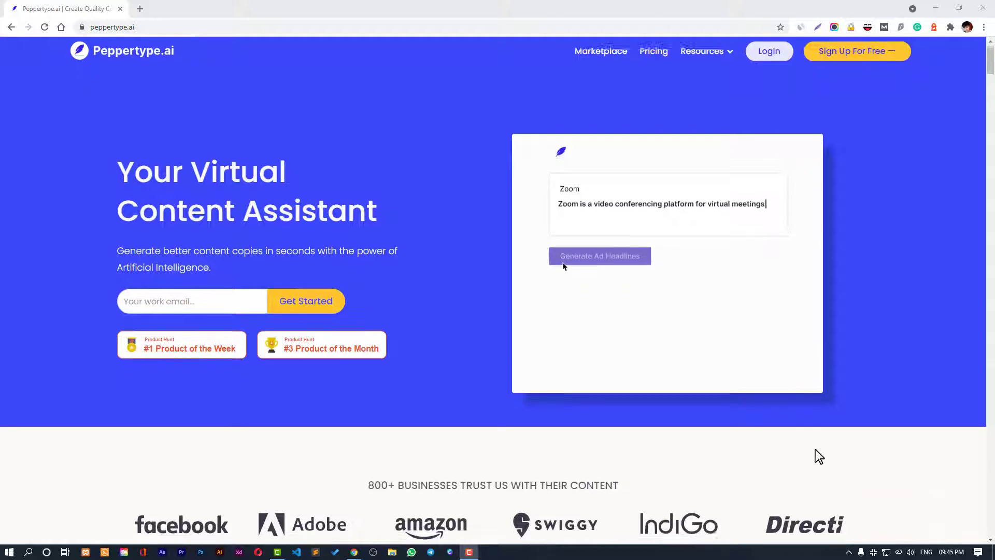
scroll(804, 437, "up", 4)
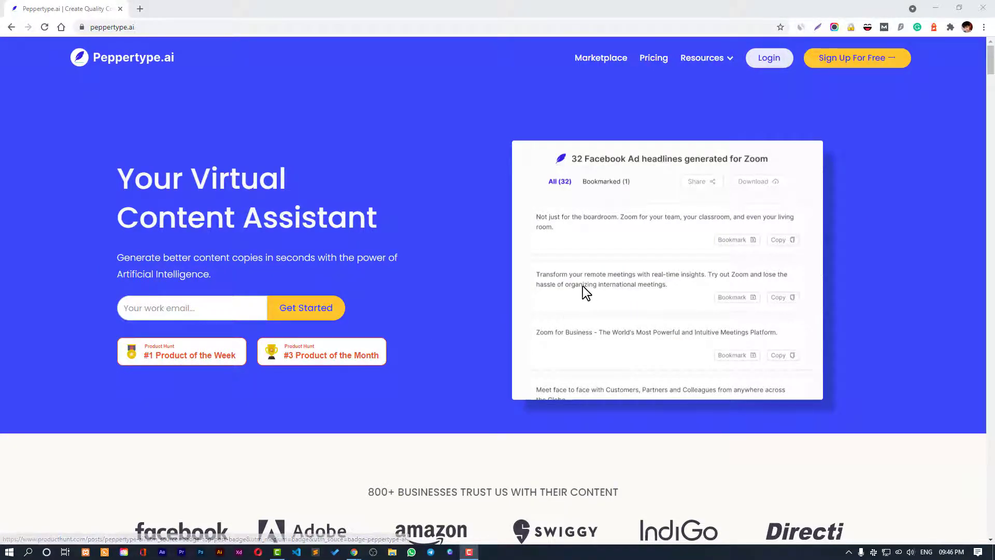
scroll(577, 294, "down", 10)
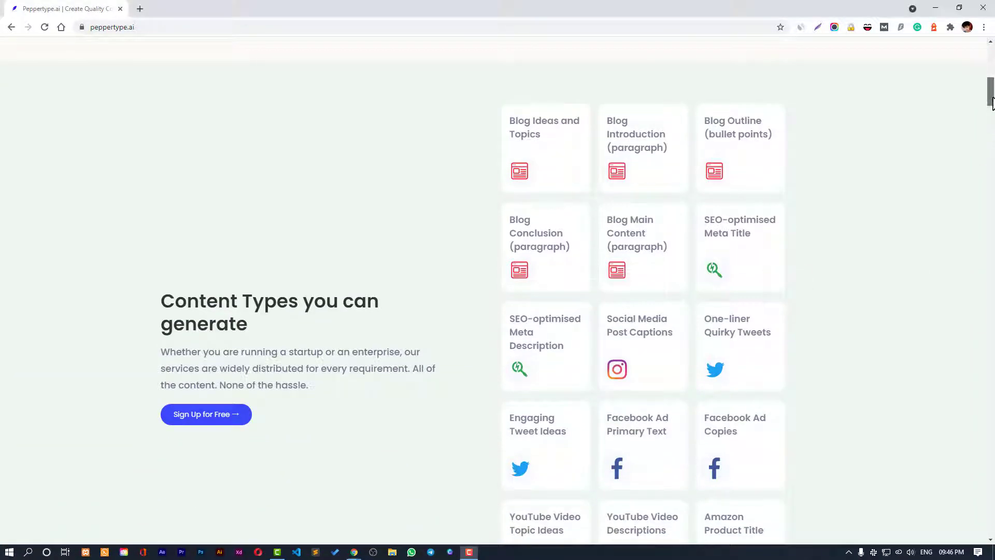
left_click_drag(991, 106, 989, 252)
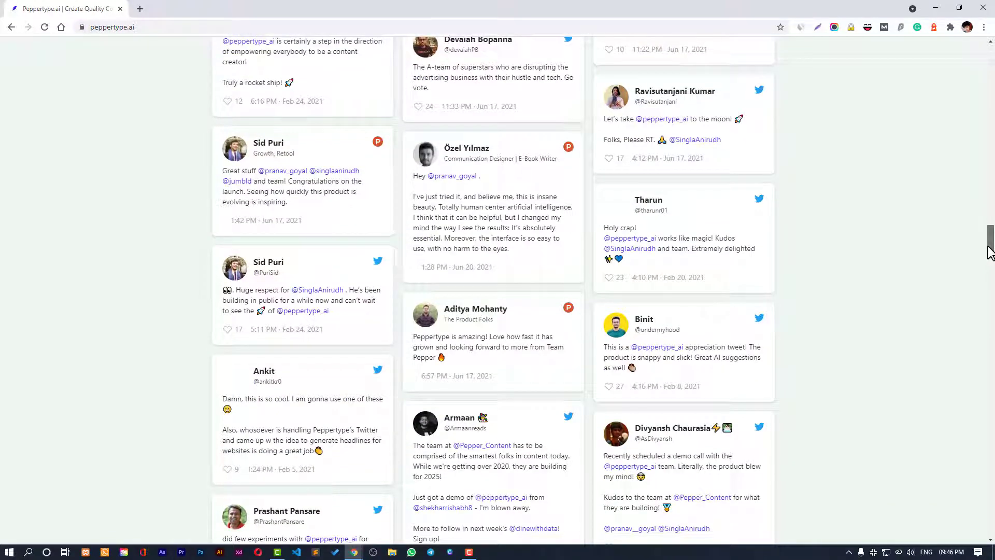
left_click_drag(991, 253, 975, 503)
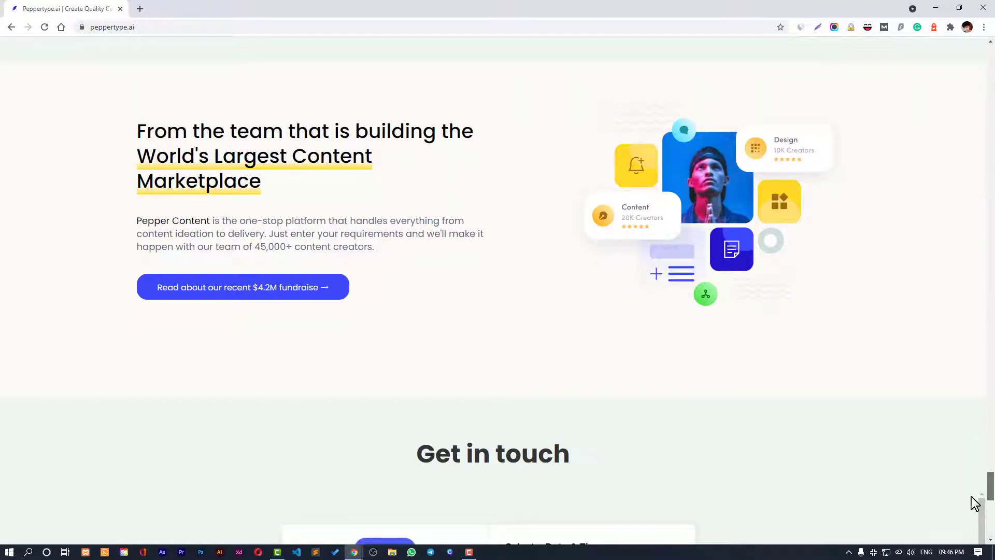
left_click_drag(975, 503, 964, 542)
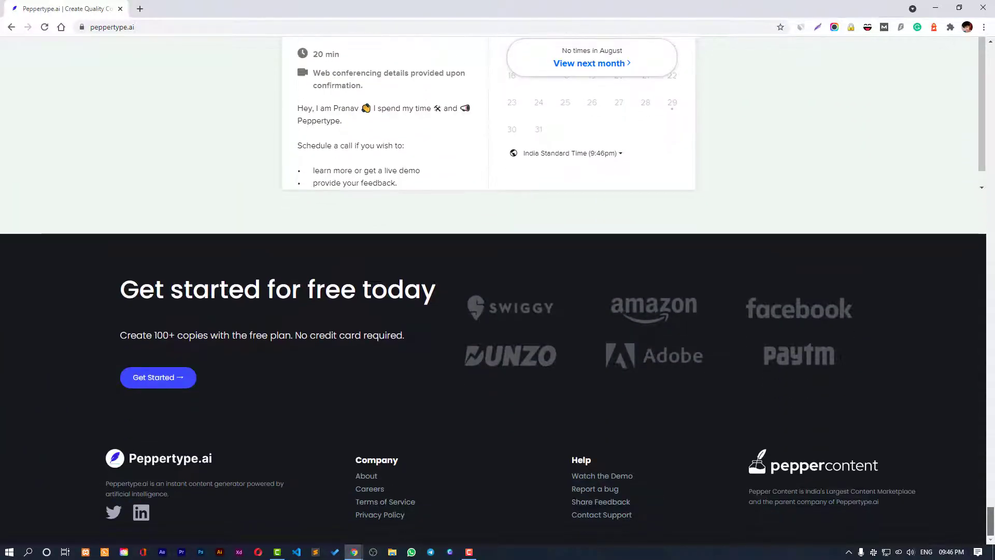
key("Home")
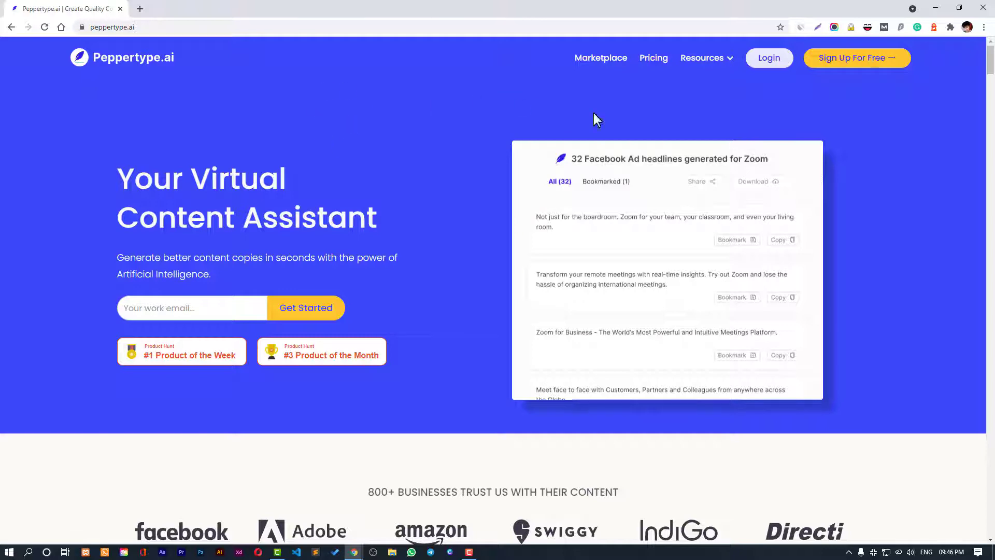
Log in to the Peppertype.ai workspace and filter the content types by Social Media
left_click(777, 71)
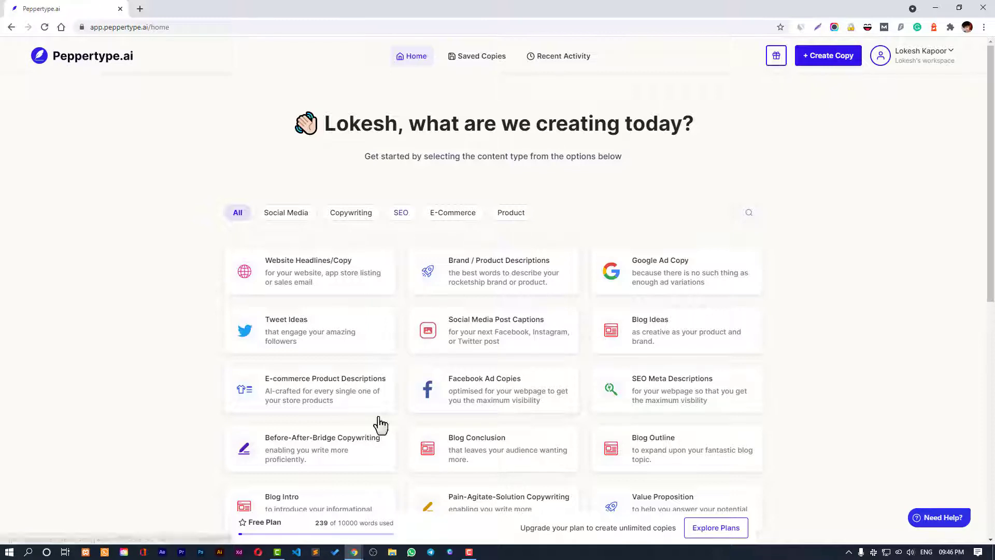
double_click(319, 523)
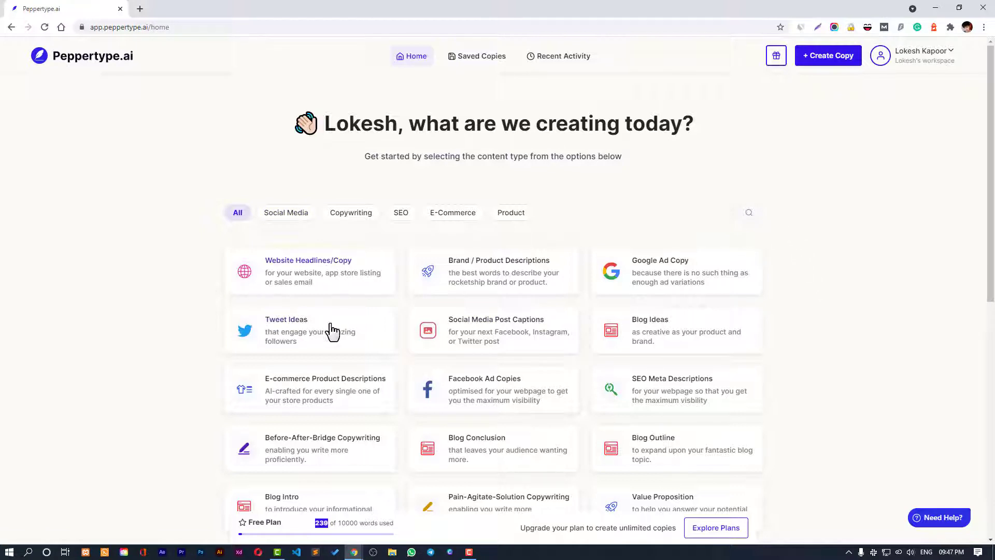
left_click(287, 216)
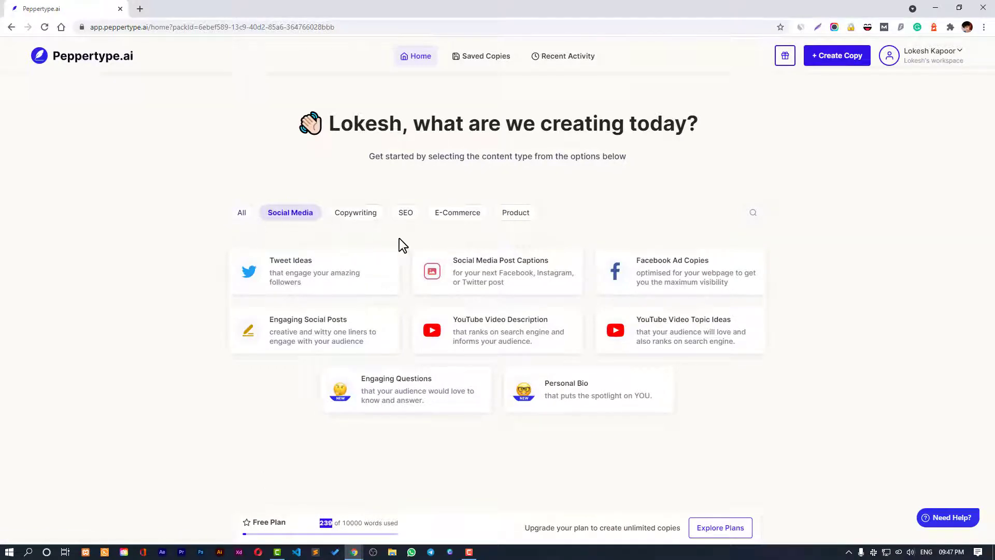
Search all content types for "seo" and clear the search
left_click(751, 214)
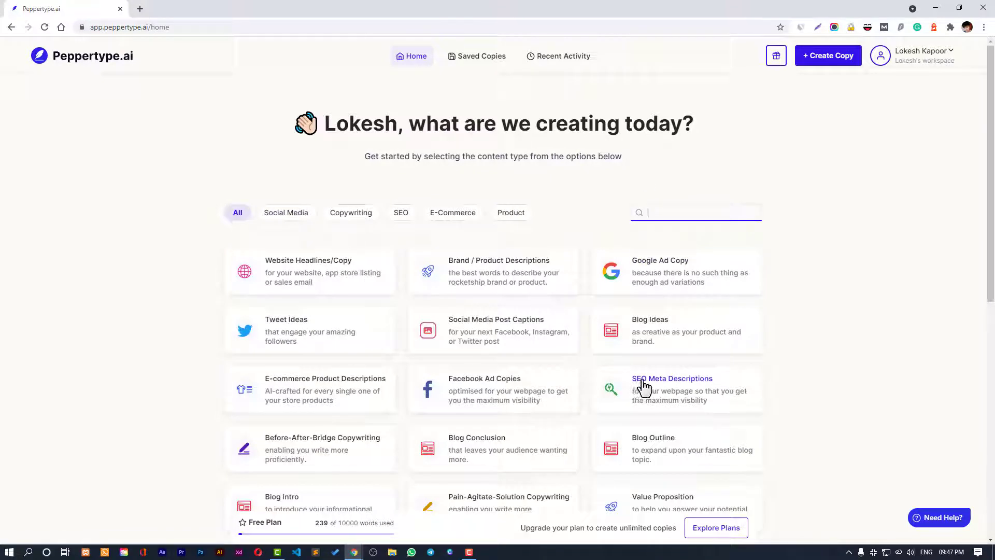
left_click(656, 212)
left_click(739, 216)
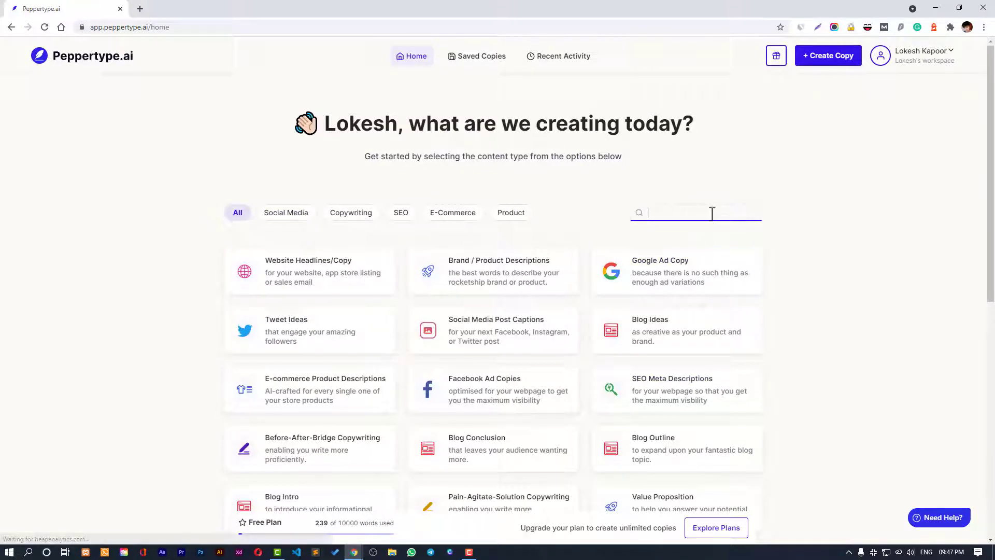
type("seo")
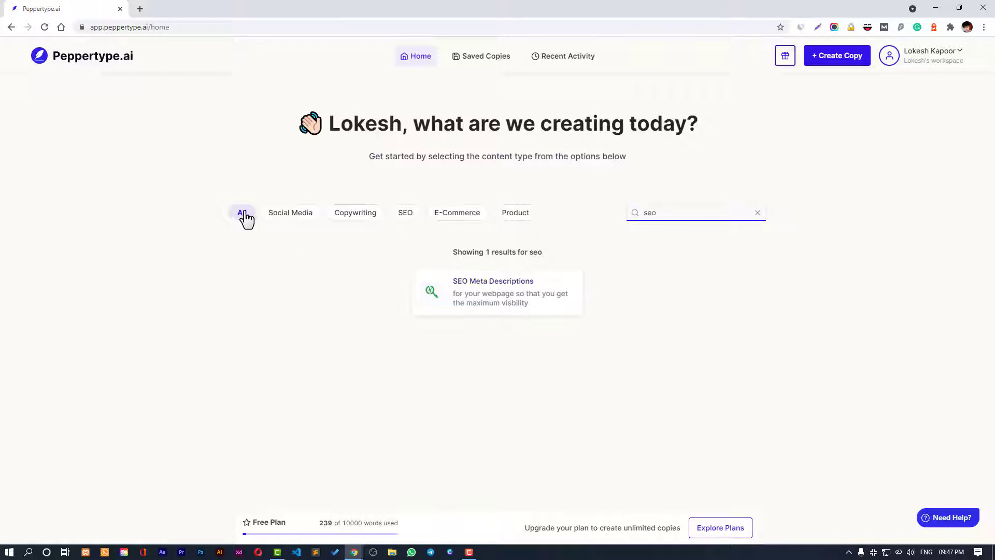
left_click(757, 214)
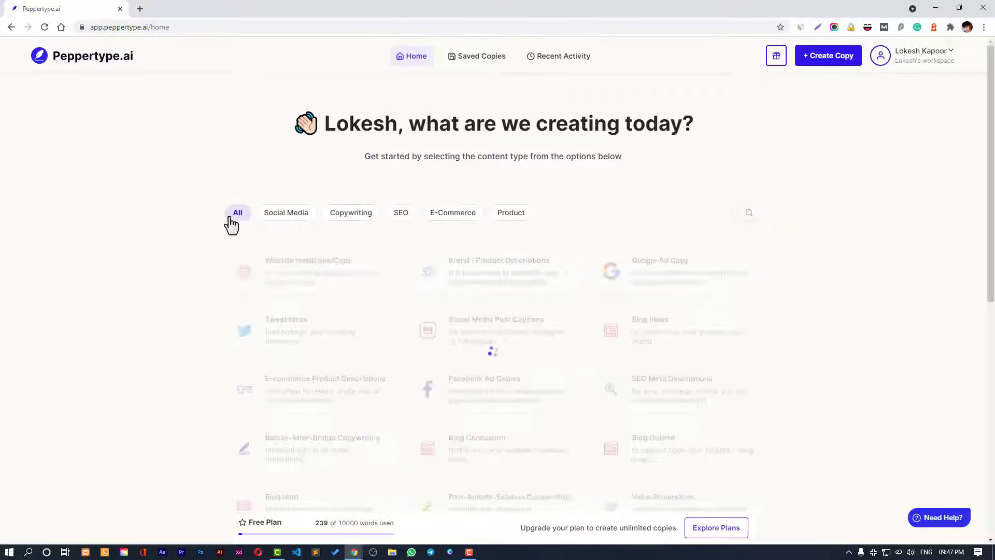
Examine the full list of available content types, from Website Headlines/Copy to Cold Emails and Content Simplifier
scroll(262, 247, "down", 3)
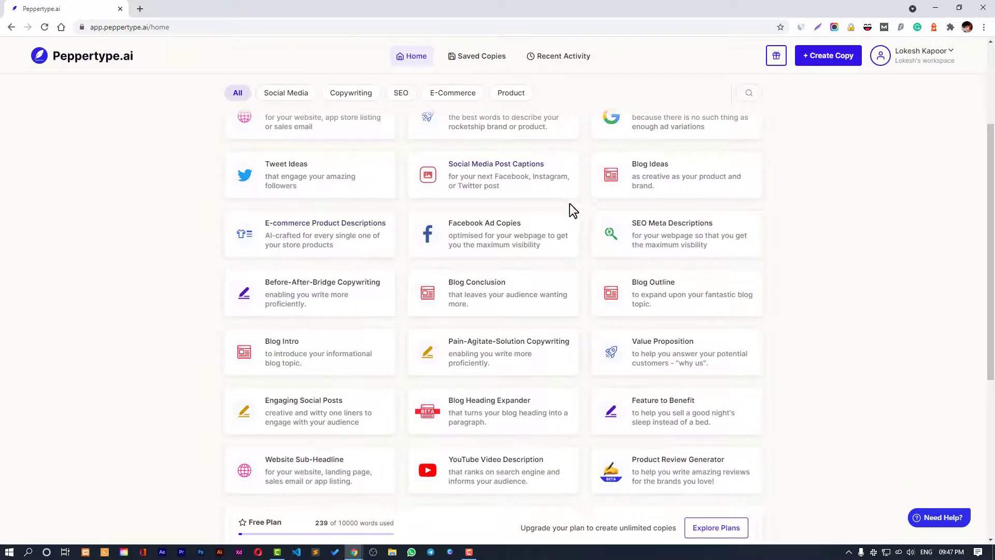
scroll(570, 210, "down", 6)
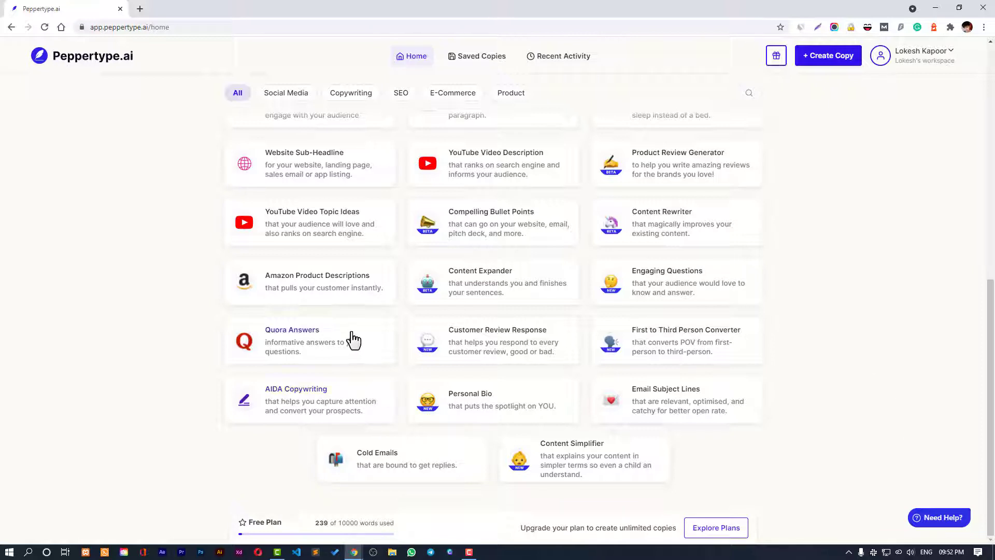
scroll(342, 337, "up", 4)
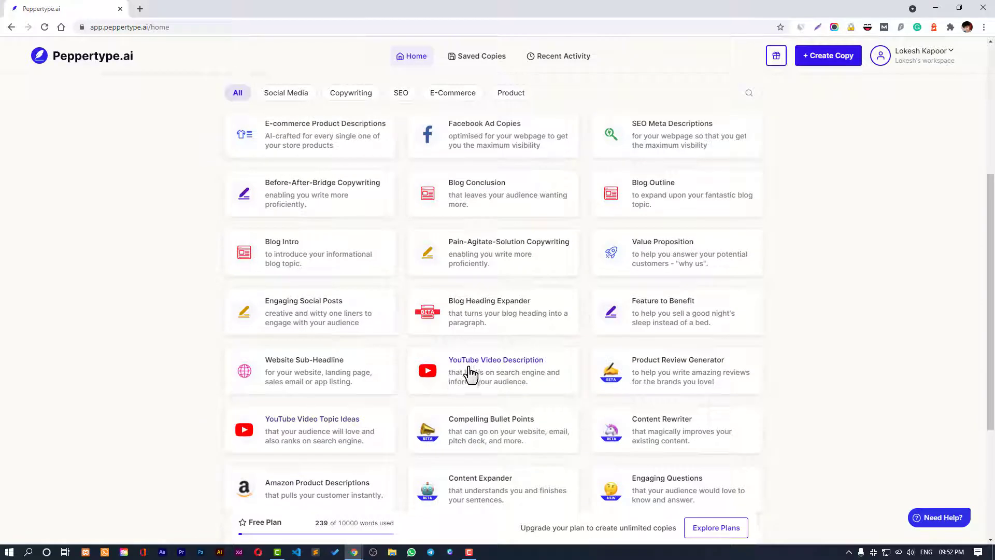
scroll(501, 363, "up", 2)
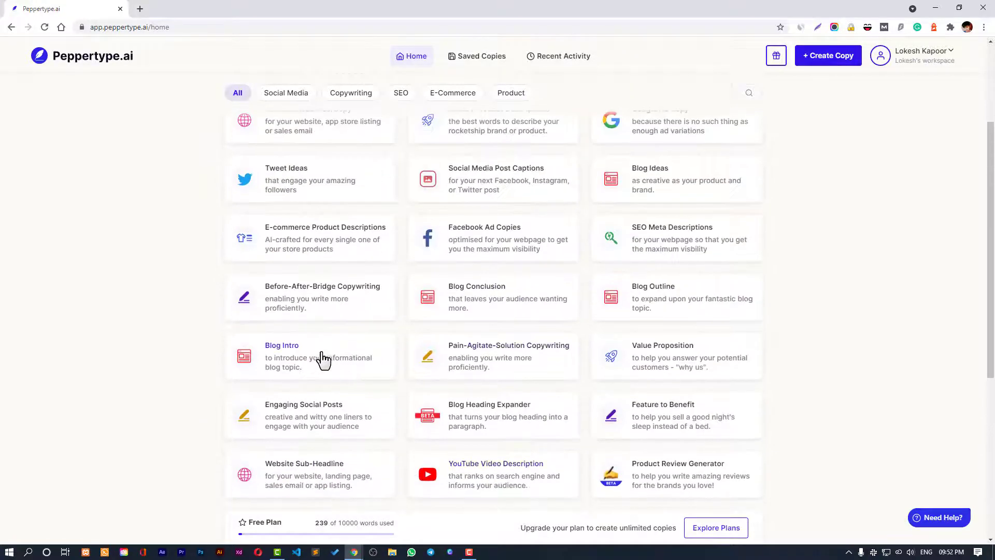
scroll(259, 316, "up", 3)
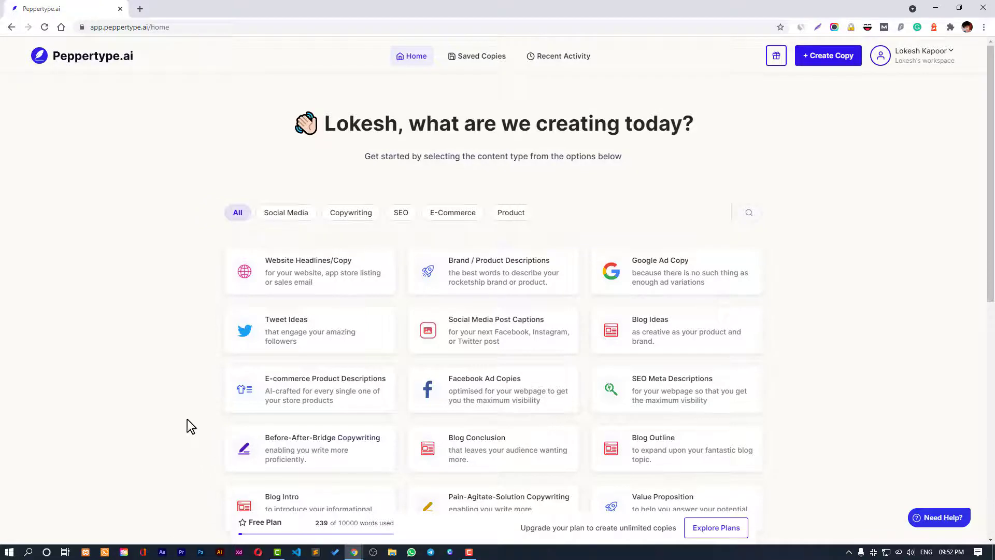
scroll(197, 394, "down", 2)
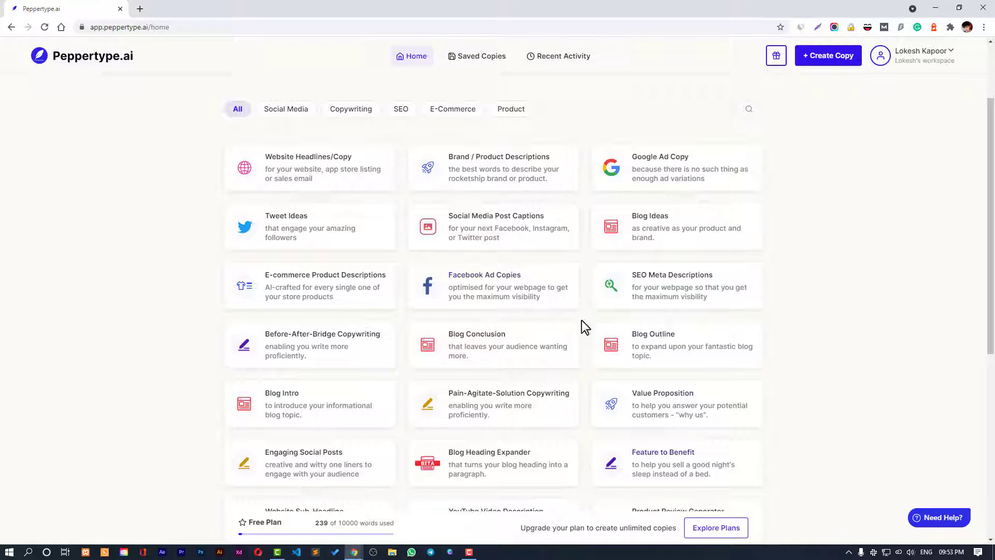
scroll(491, 288, "down", 4)
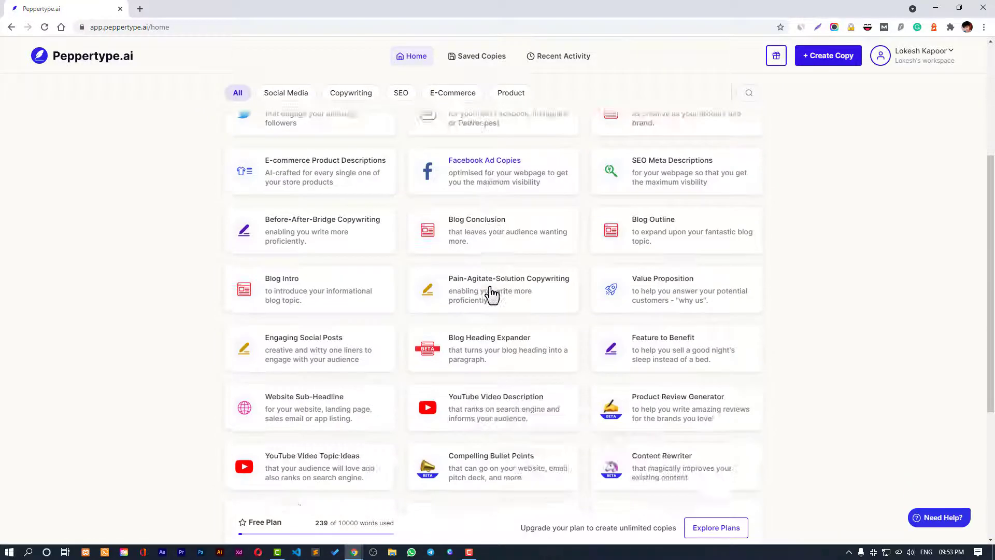
scroll(482, 442, "down", 2)
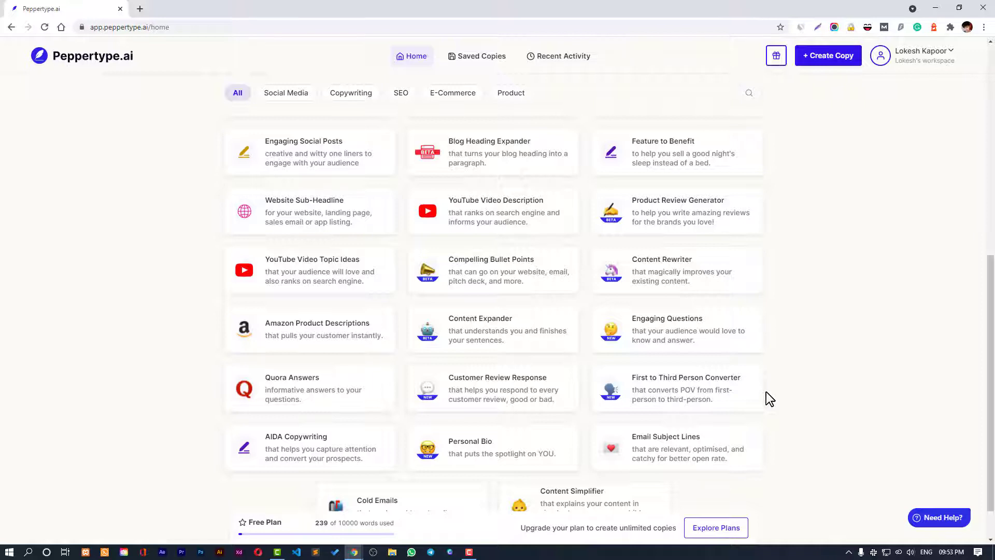
scroll(765, 392, "down", 1)
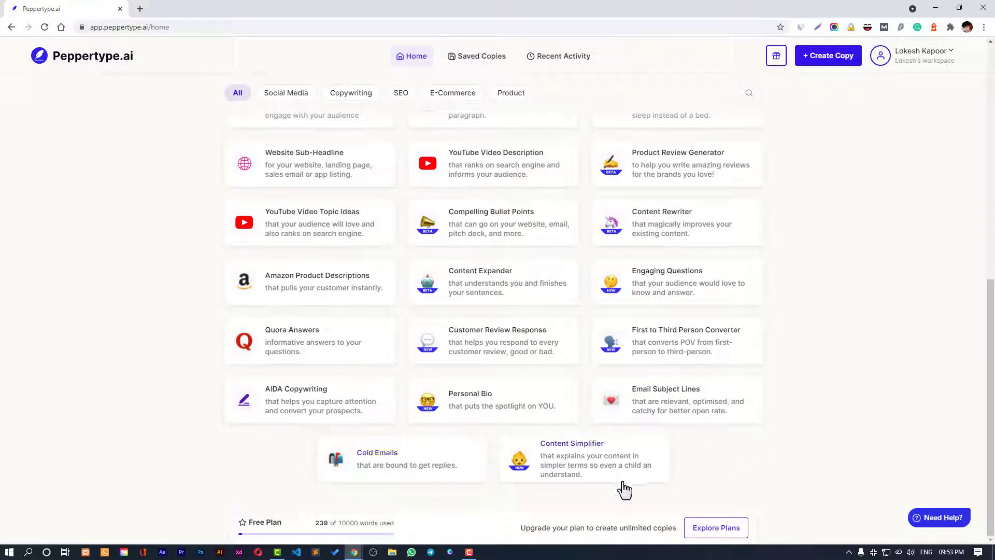
scroll(917, 375, "up", 4)
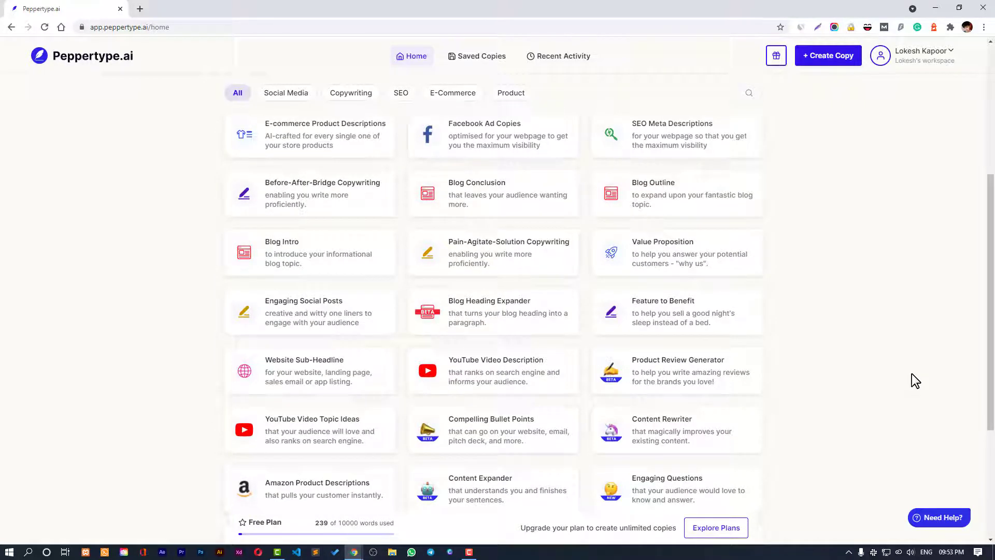
scroll(912, 374, "up", 4)
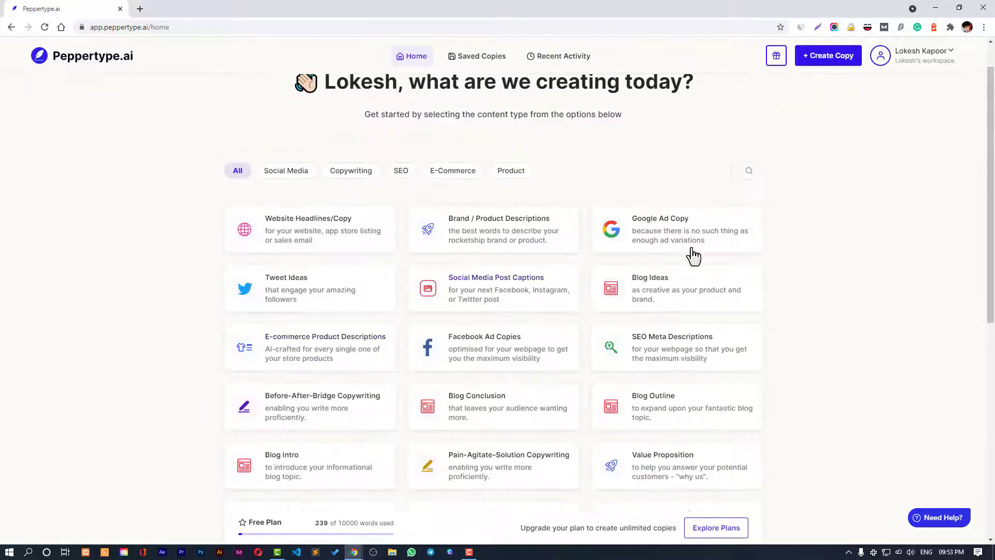
Generate Blog Ideas for the saved brand MarketMuse, using its stored description
left_click(672, 283)
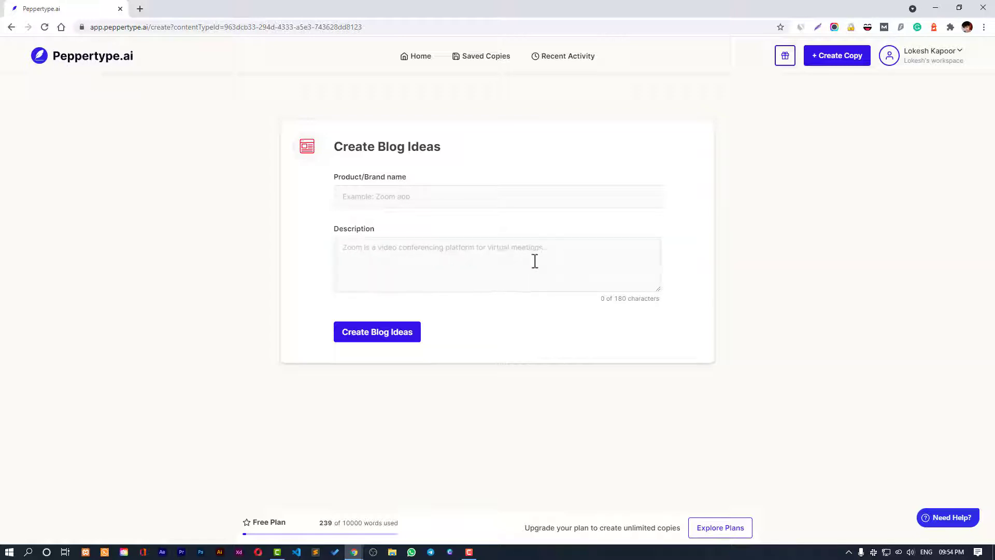
left_click(406, 331)
left_click(400, 204)
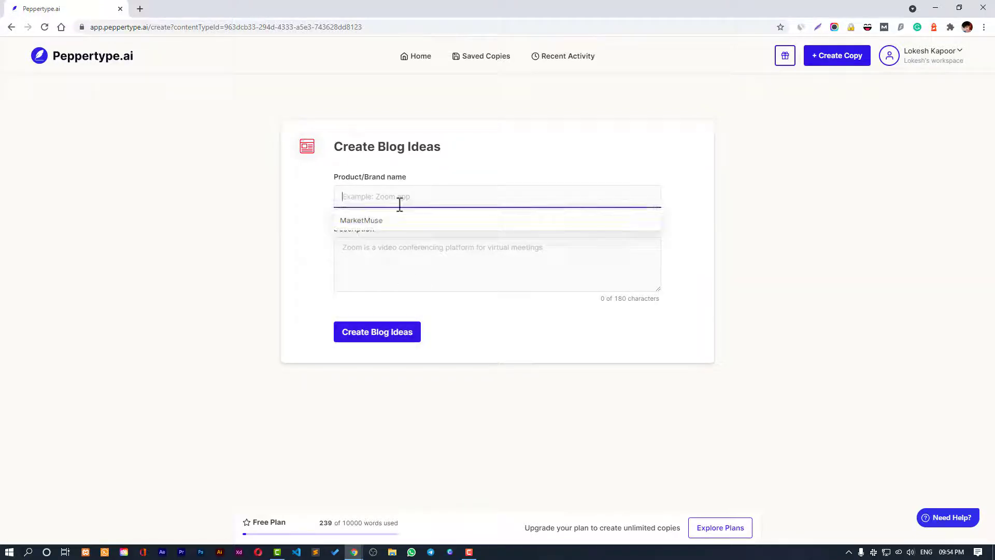
left_click(369, 224)
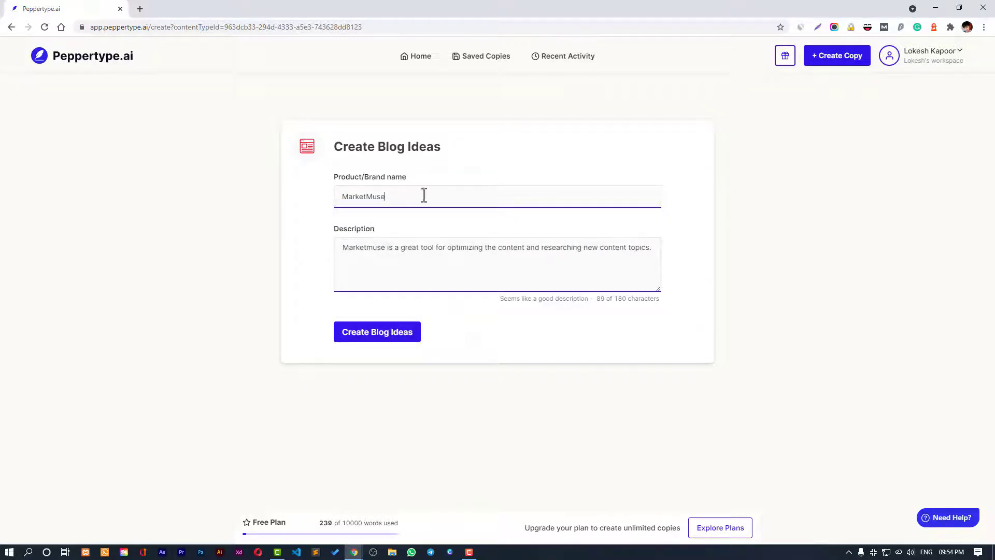
left_click(377, 332)
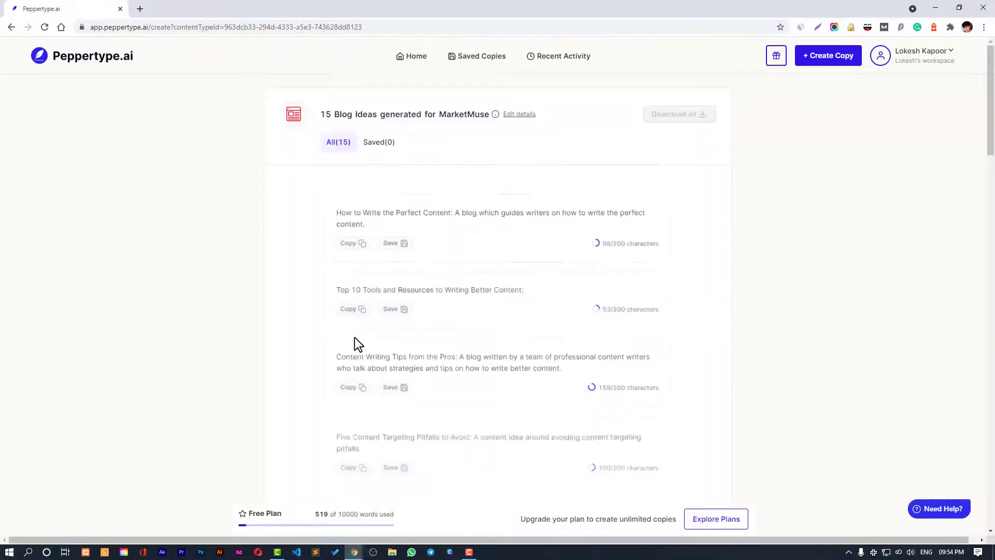
Review the blog ideas generated for MarketMuse and return to the content type overview
scroll(493, 282, "down", 15)
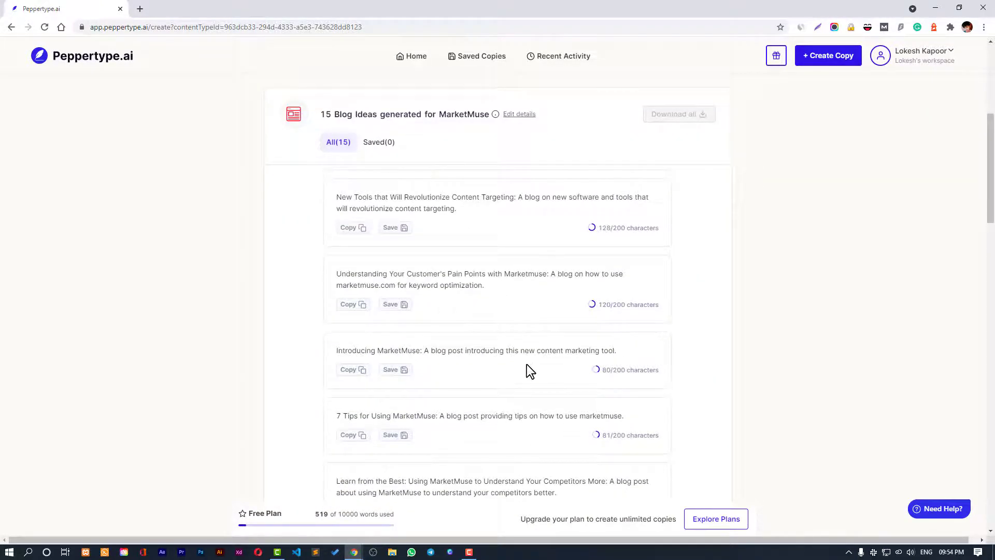
scroll(528, 369, "down", 5)
scroll(528, 365, "up", 5)
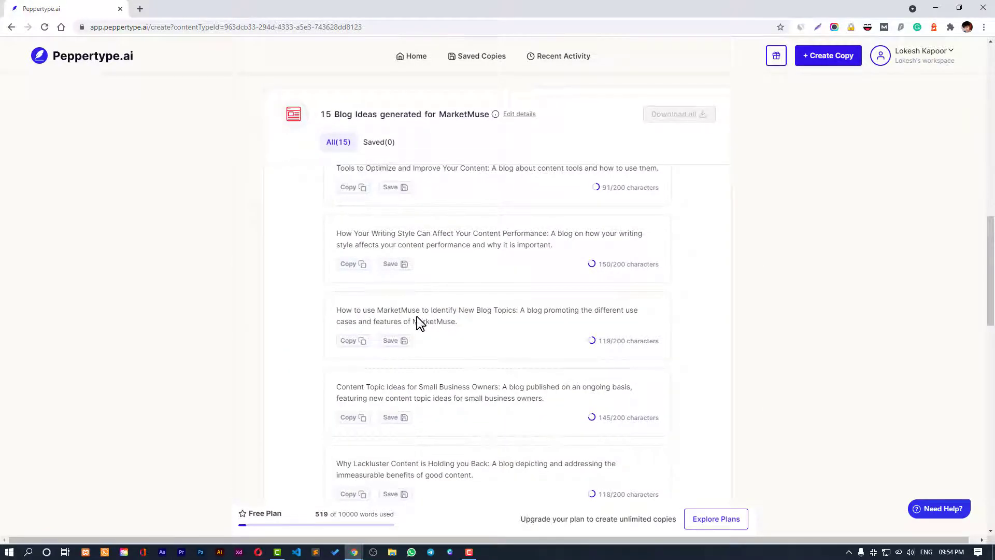
scroll(539, 328, "up", 3)
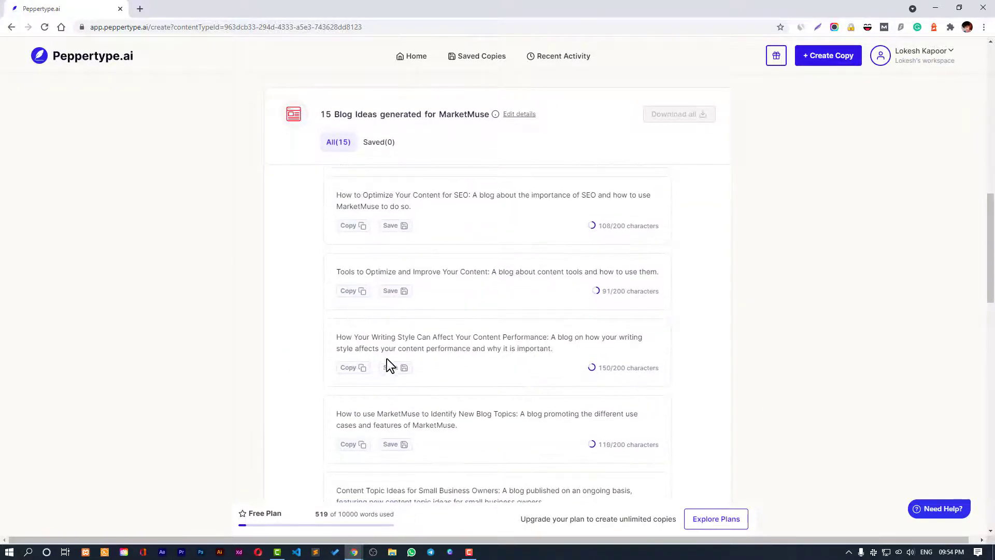
scroll(580, 348, "up", 6)
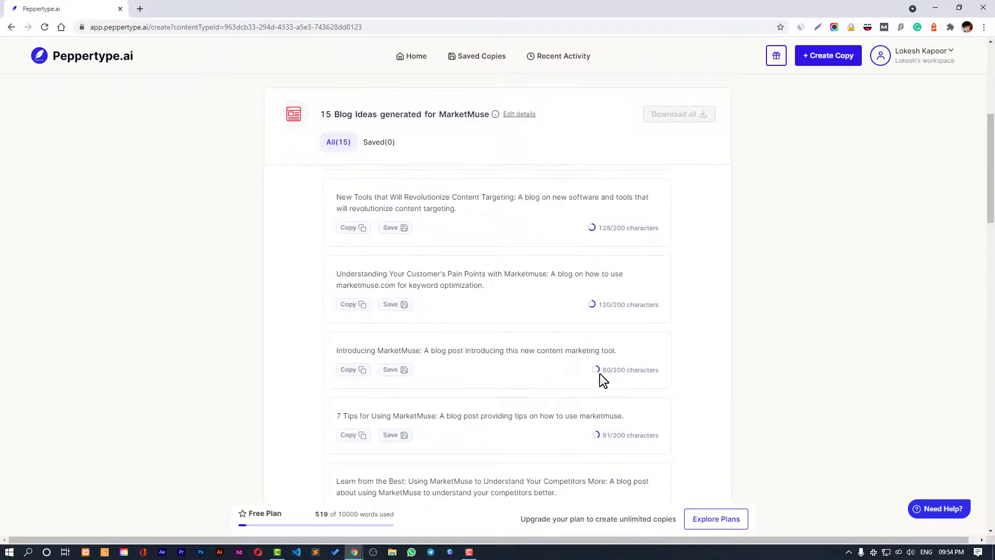
scroll(645, 381, "up", 5)
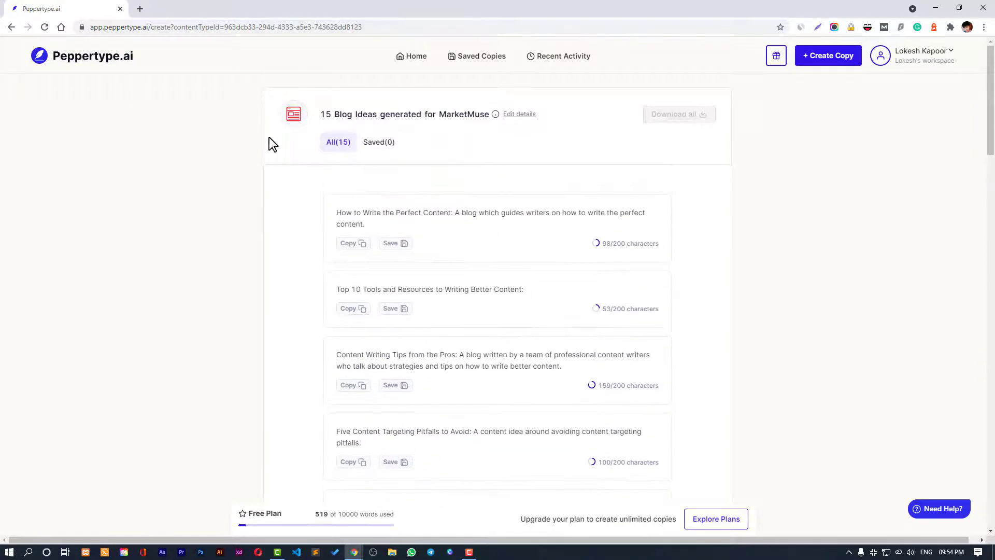
left_click(71, 58)
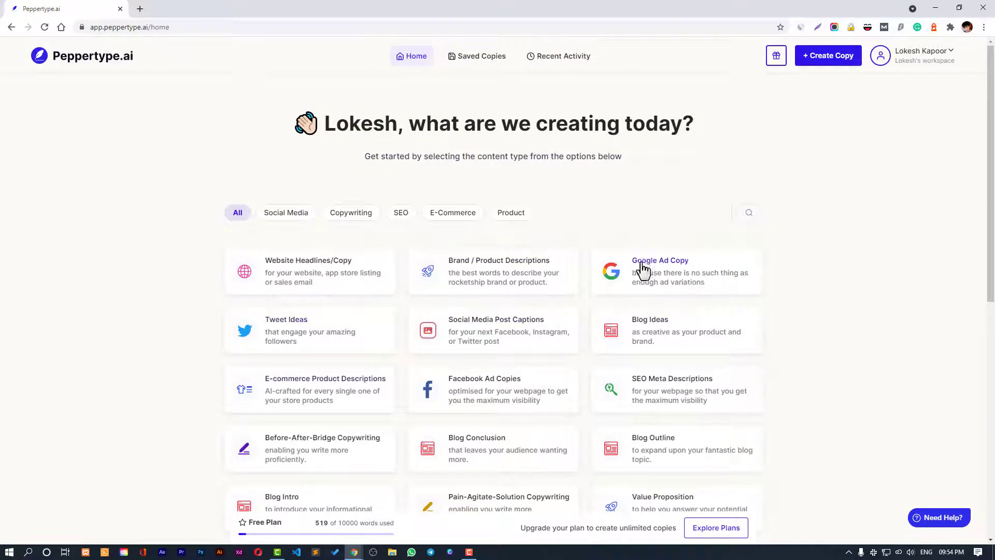
Open the Blog Outline form, inspect its brand name and blog topic fields, and return to the content type overview
scroll(640, 290, "down", 3)
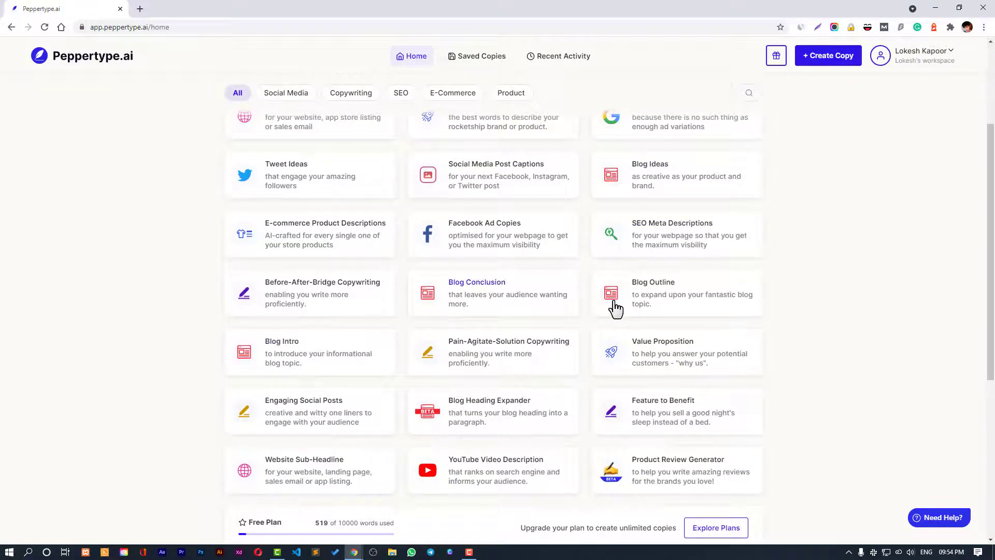
left_click(671, 300)
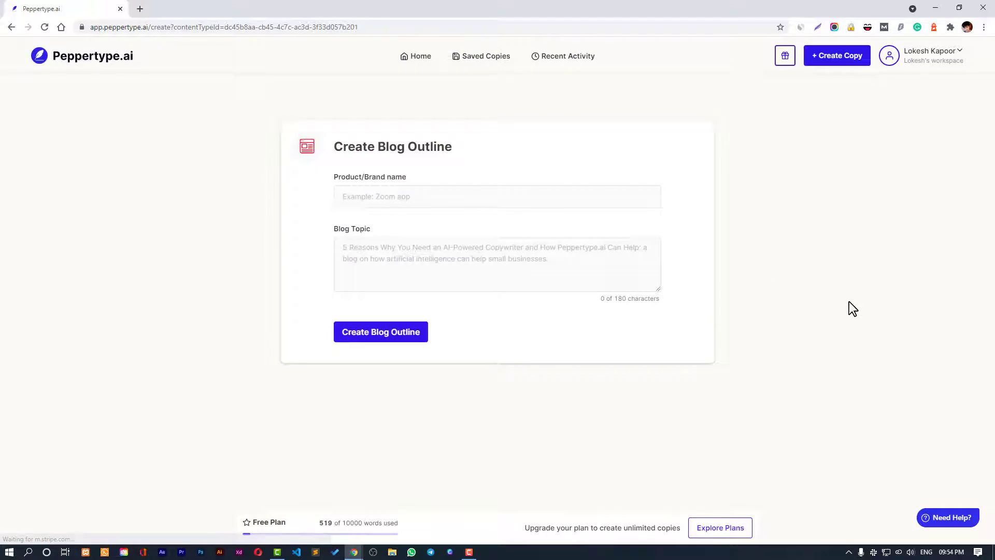
left_click(419, 199)
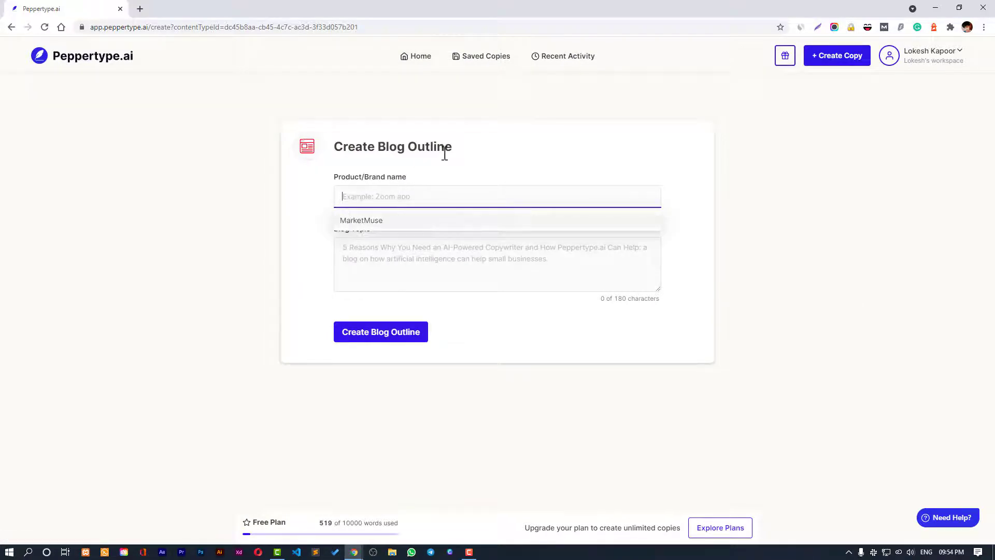
left_click(321, 239)
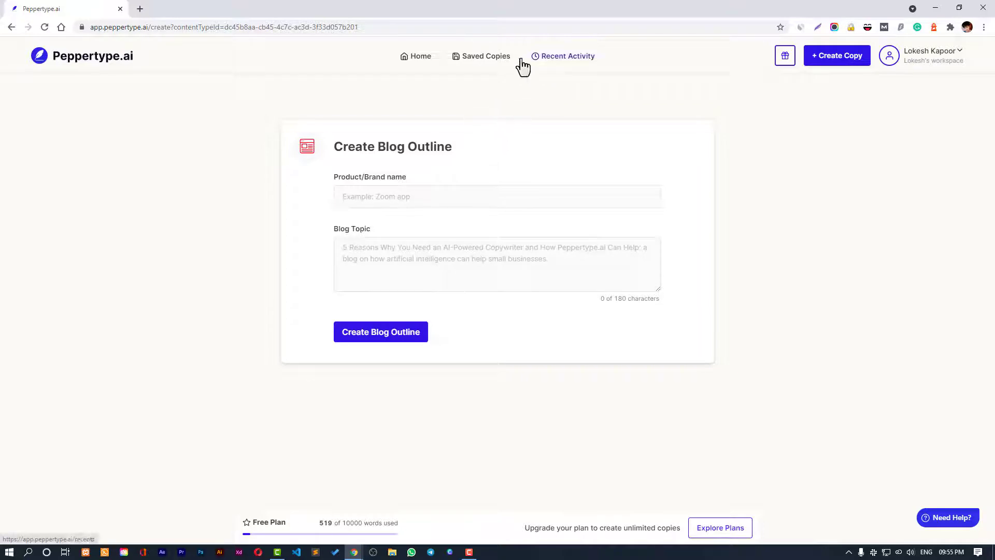
left_click(405, 58)
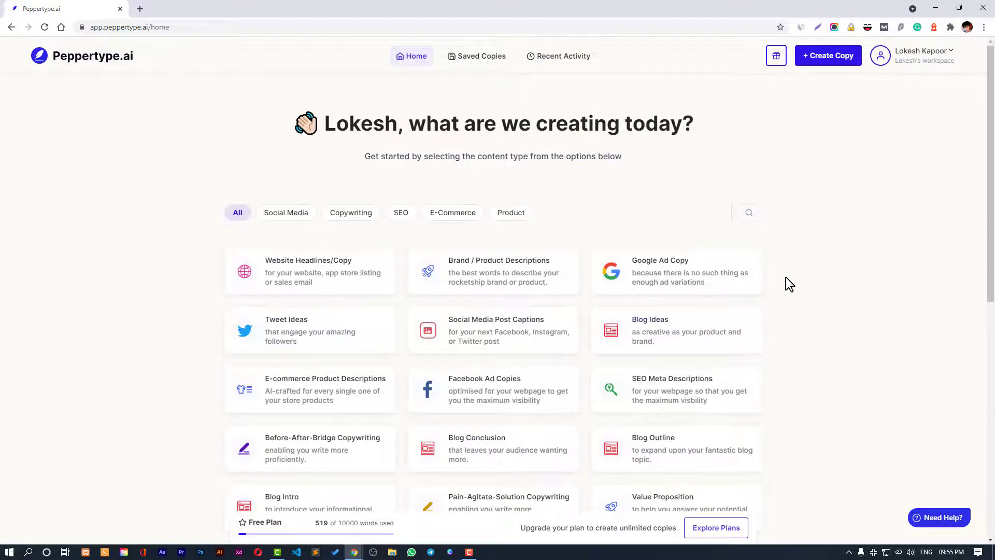
Look over the content types, check the Saved Copies page and return to the home page
scroll(786, 278, "down", 3)
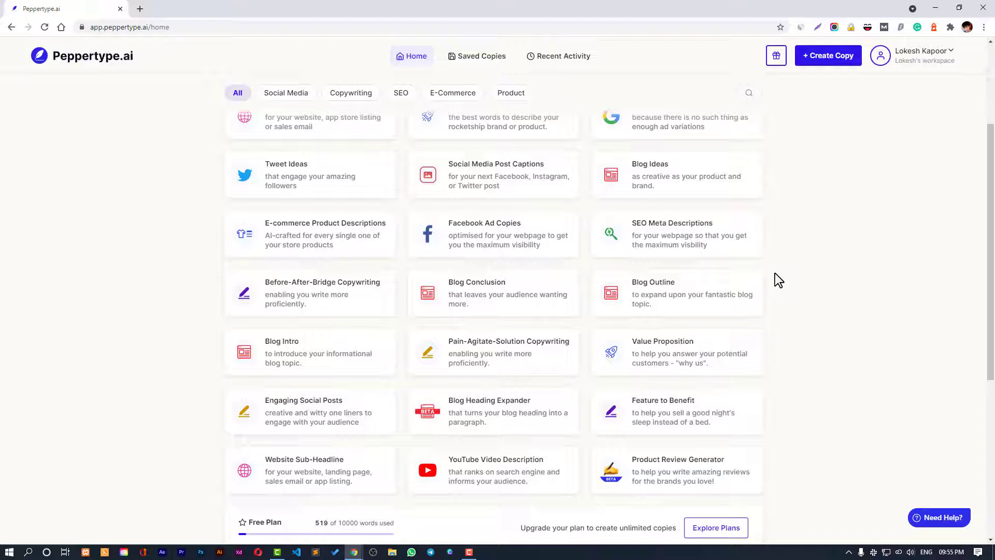
scroll(775, 273, "up", 3)
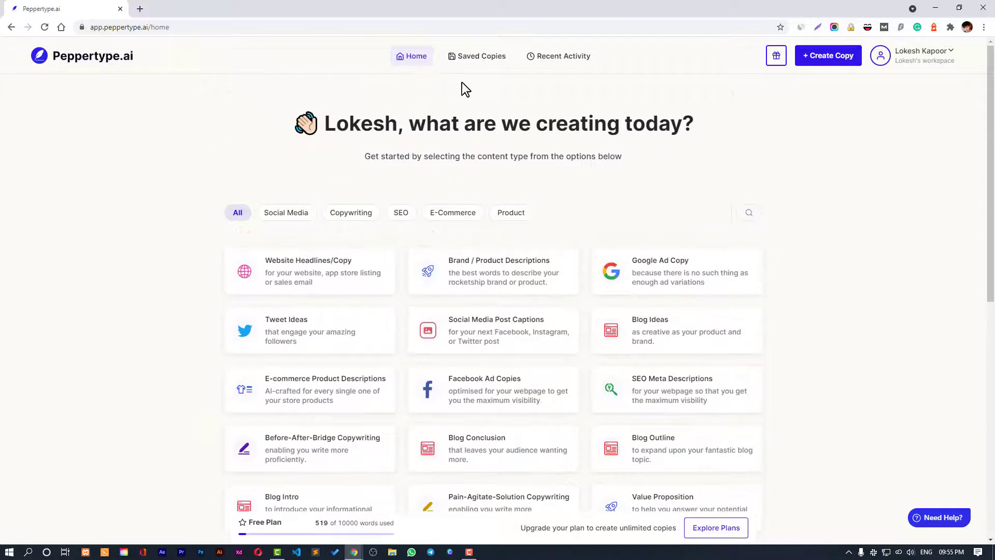
left_click(478, 73)
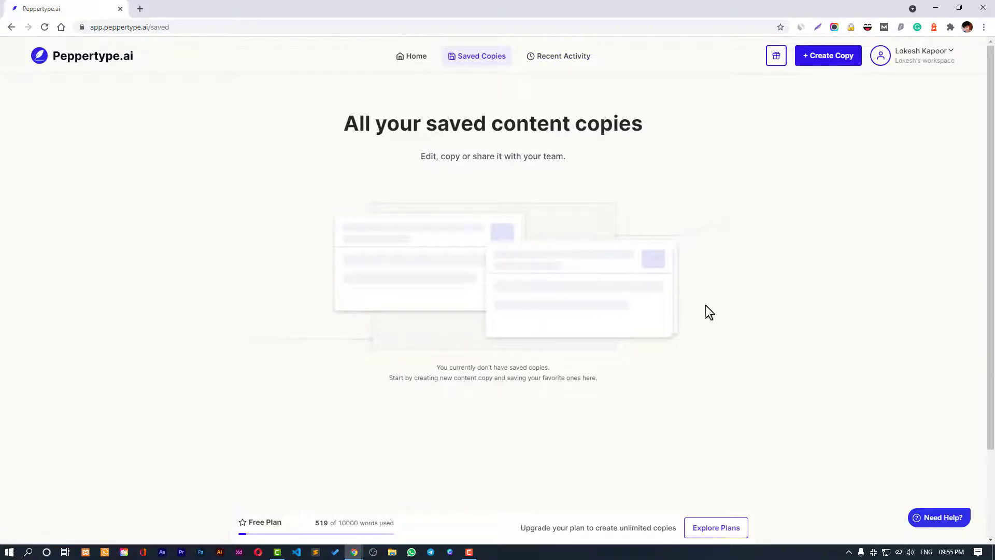
left_click(413, 60)
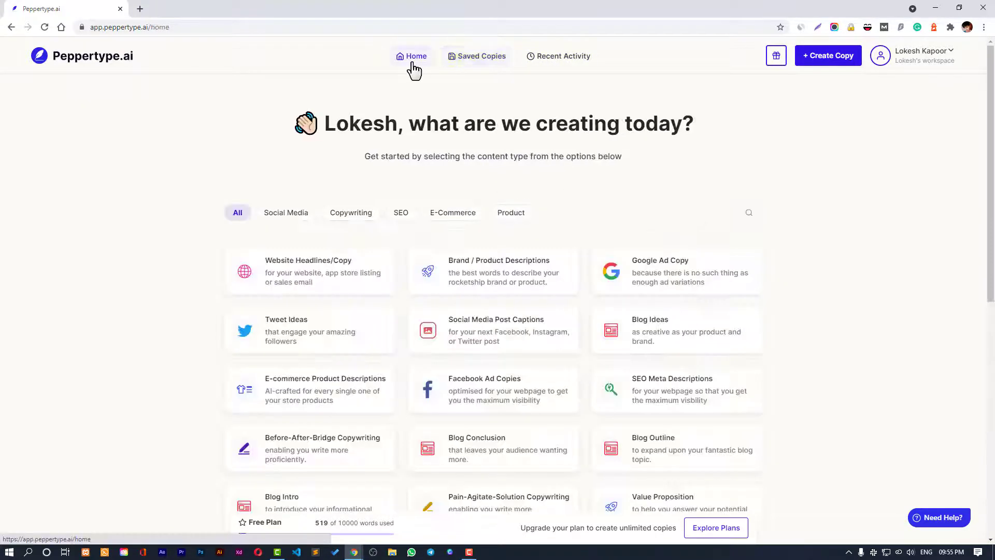
Save the "Learn from the Best" blog idea from the recent MarketMuse request and view it among the saved copies
left_click(541, 59)
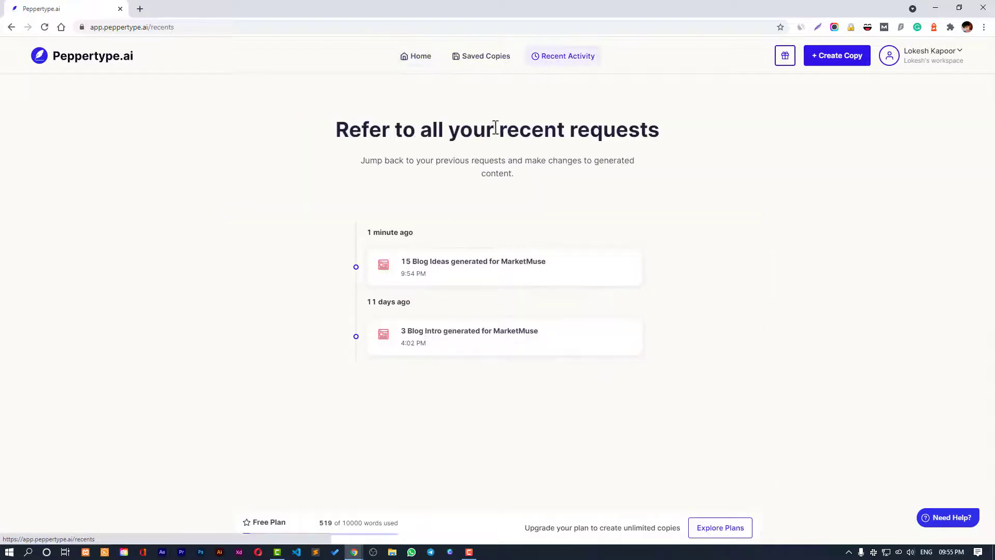
left_click(480, 273)
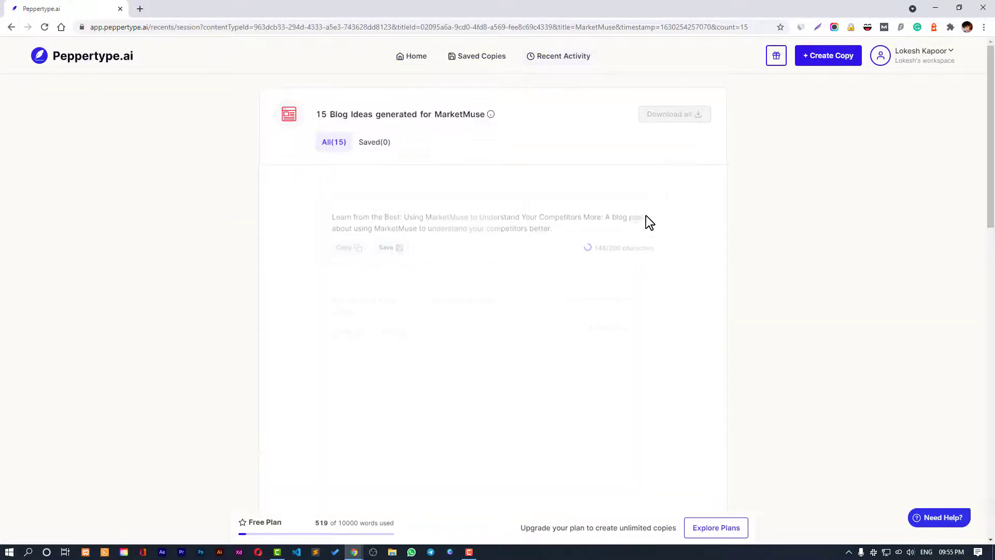
left_click(394, 242)
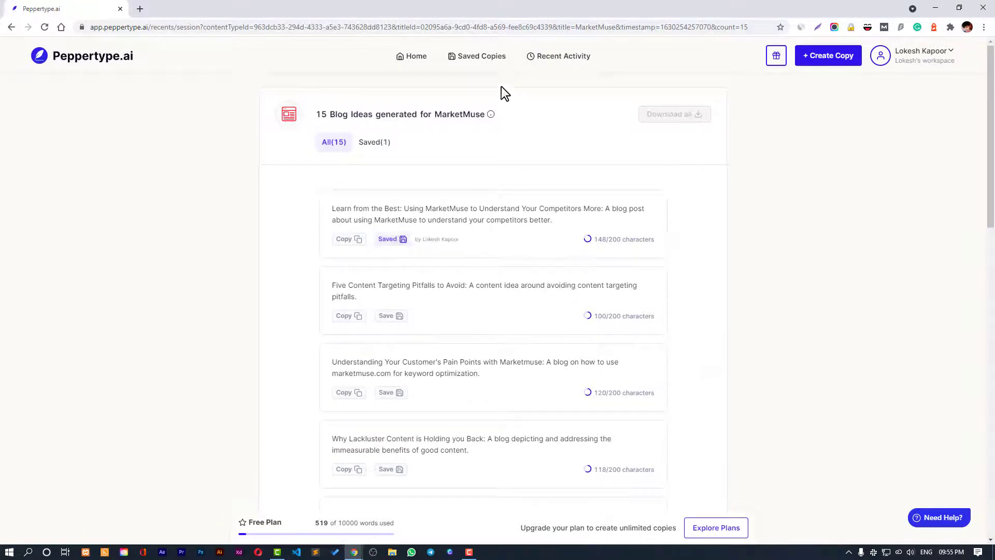
left_click(487, 58)
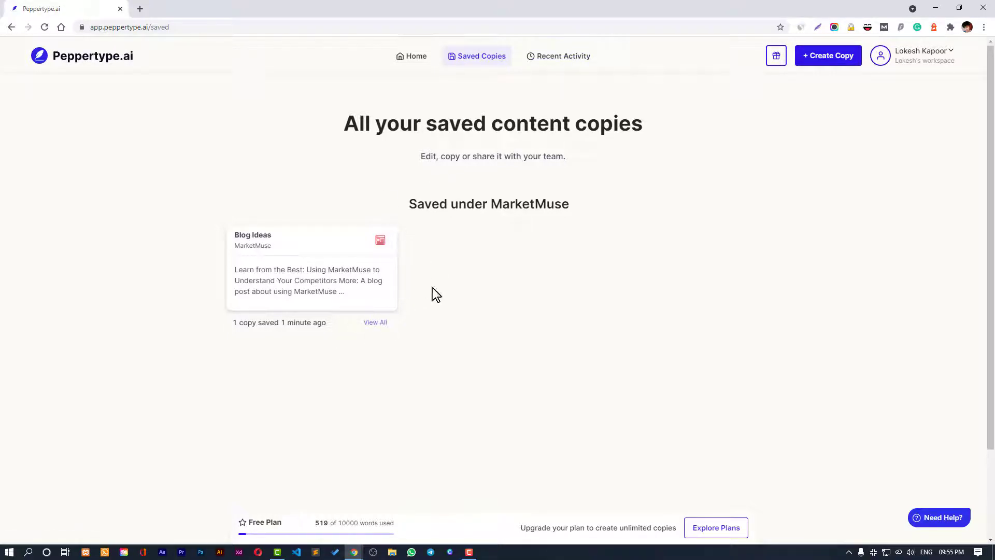
Revisit the recent activity, then browse the product's "What's new" announcements and close them
left_click(559, 56)
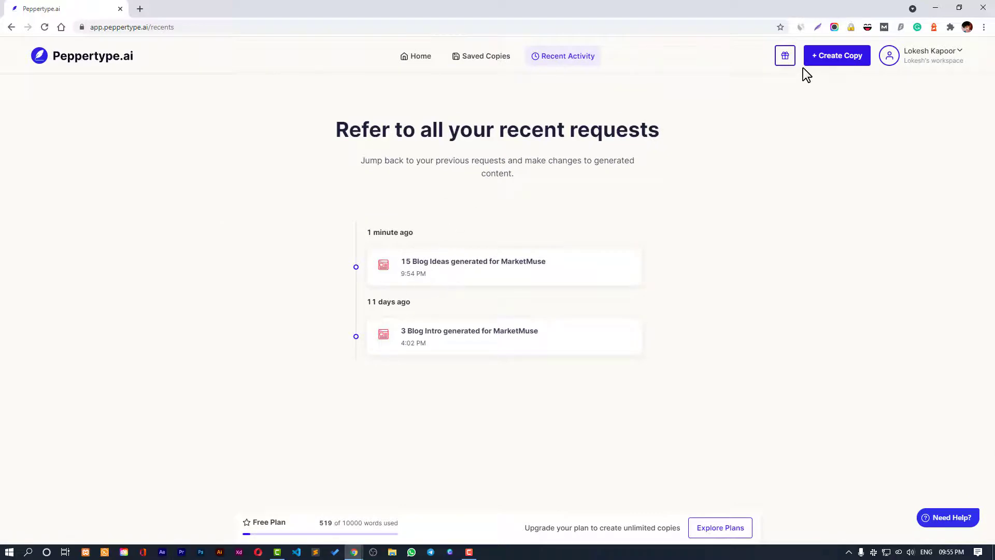
left_click(785, 57)
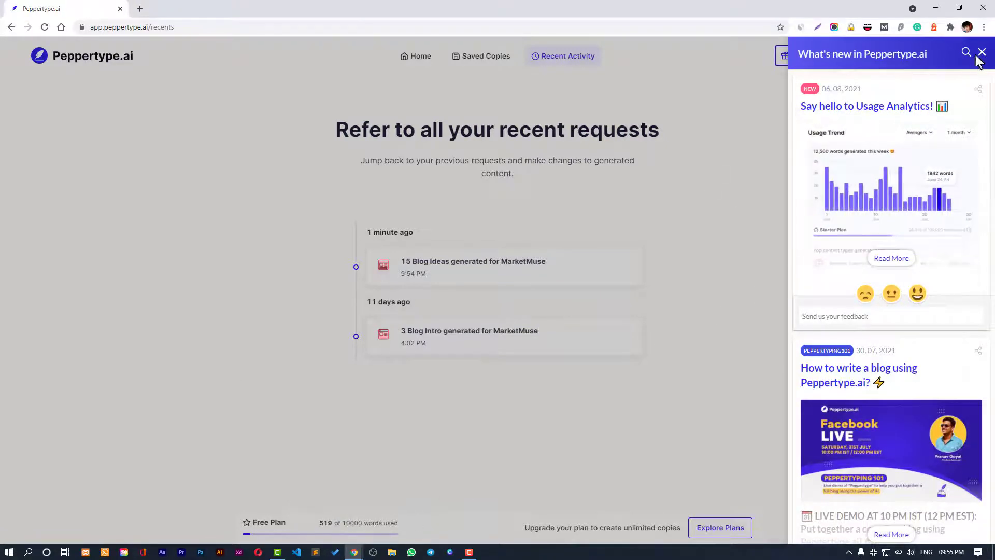
scroll(810, 397, "down", 7)
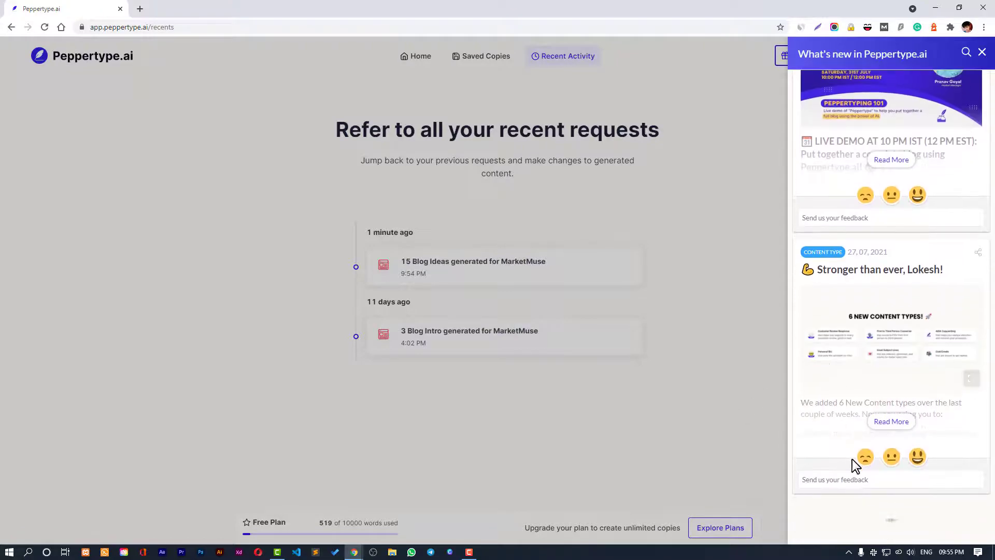
scroll(901, 350, "down", 5)
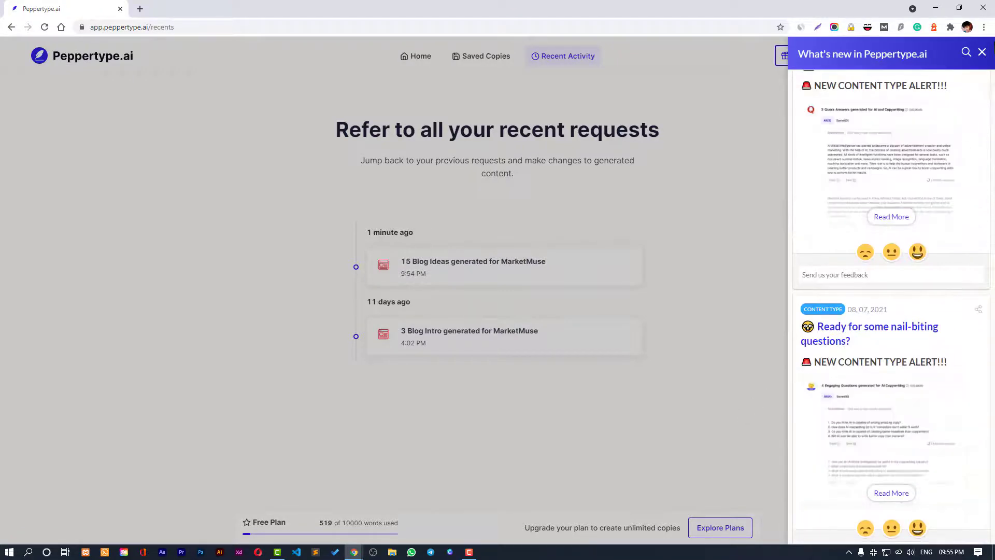
left_click(982, 53)
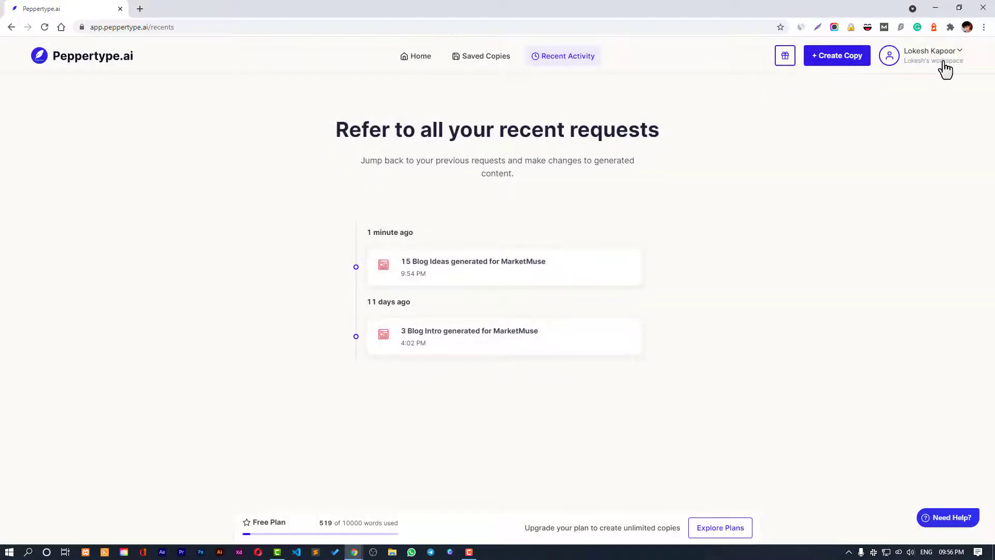
Explore the upgrade plans from the account options, compare yearly with monthly pricing, and return to the home page
left_click(926, 61)
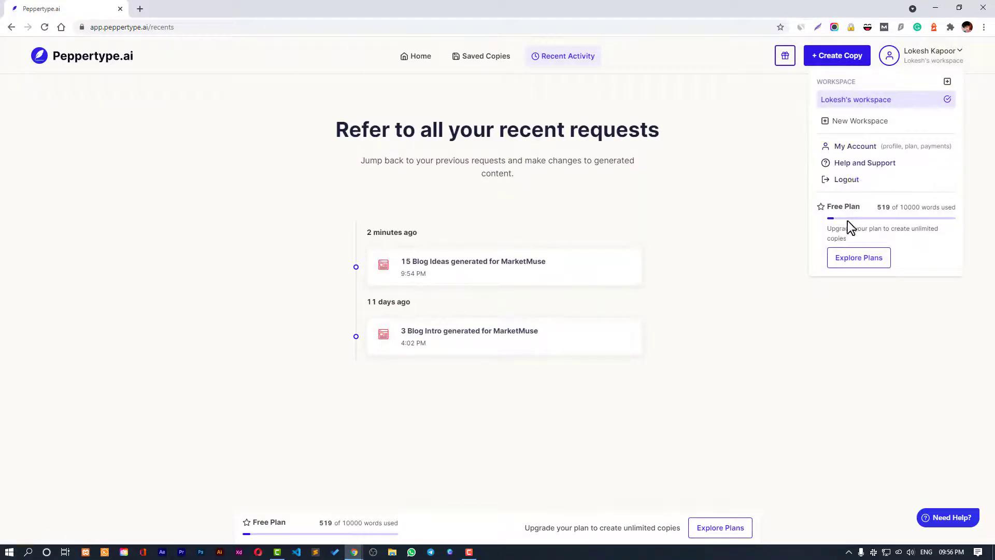
left_click(842, 263)
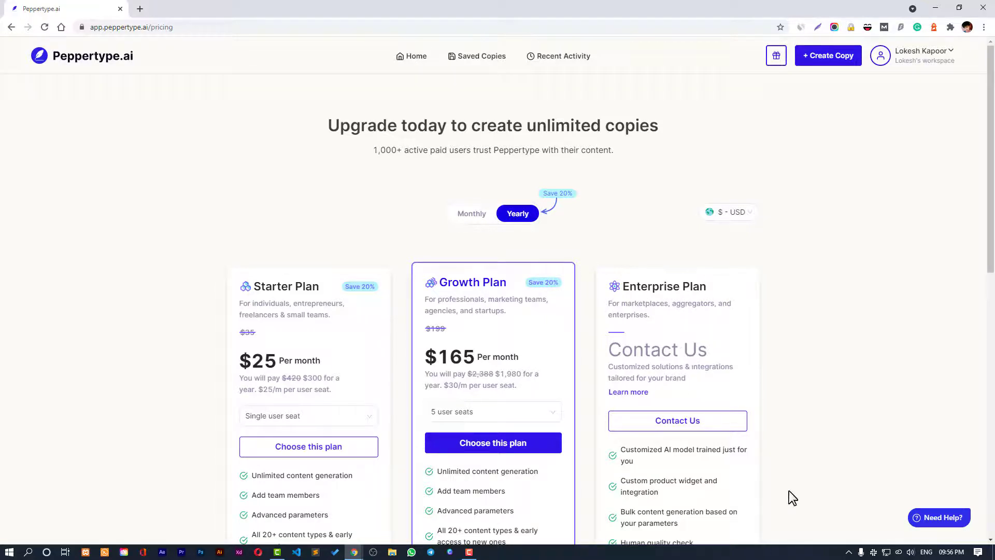
scroll(730, 368, "down", 4)
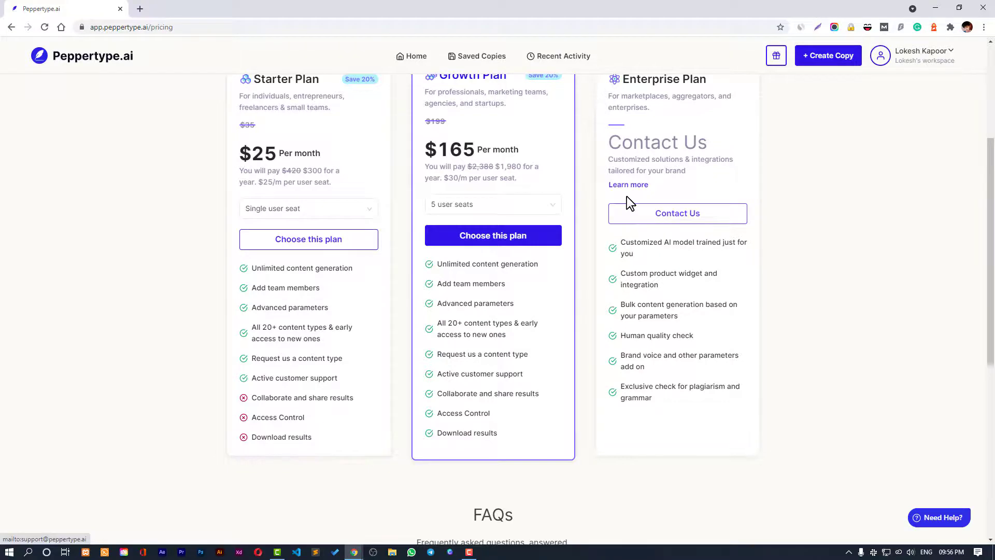
scroll(624, 199, "up", 4)
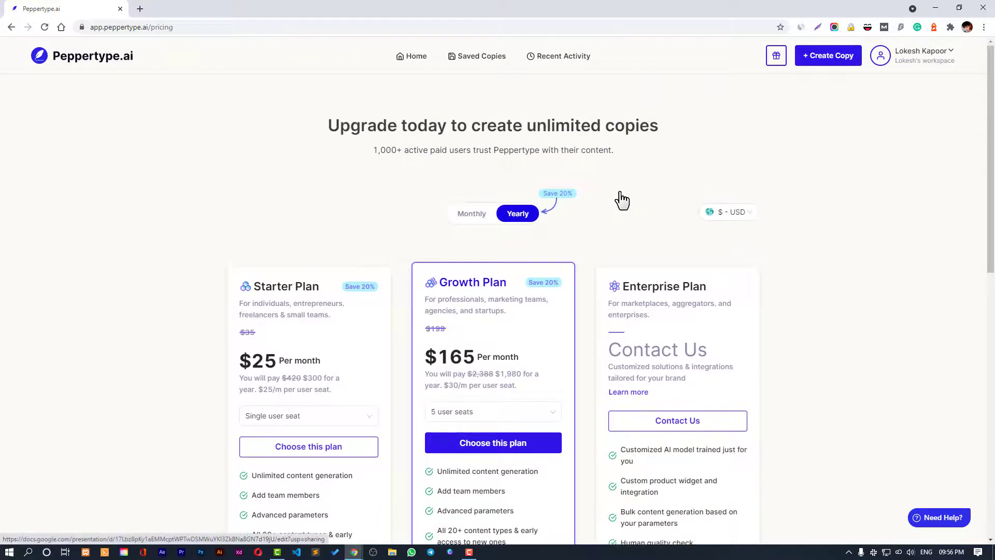
left_click(478, 213)
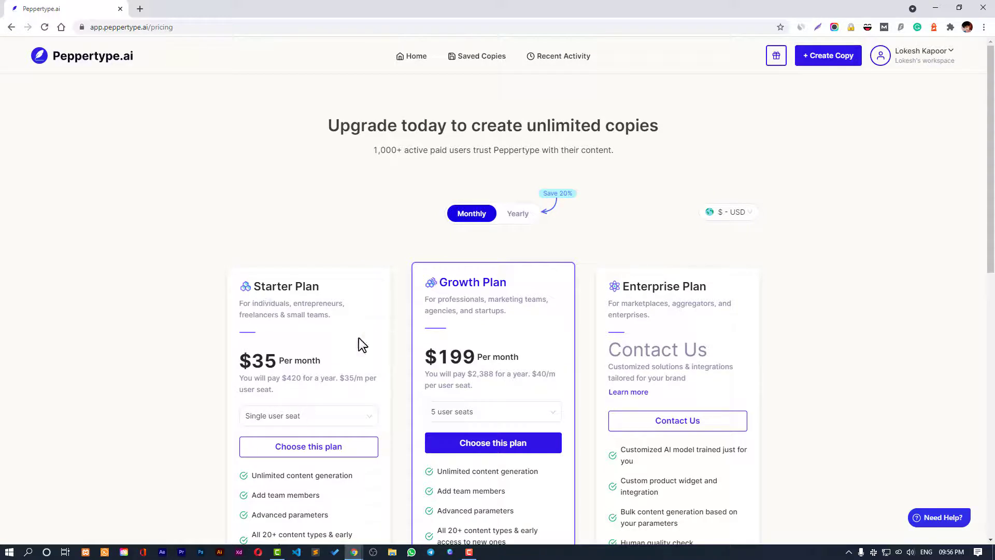
scroll(468, 340, "down", 3)
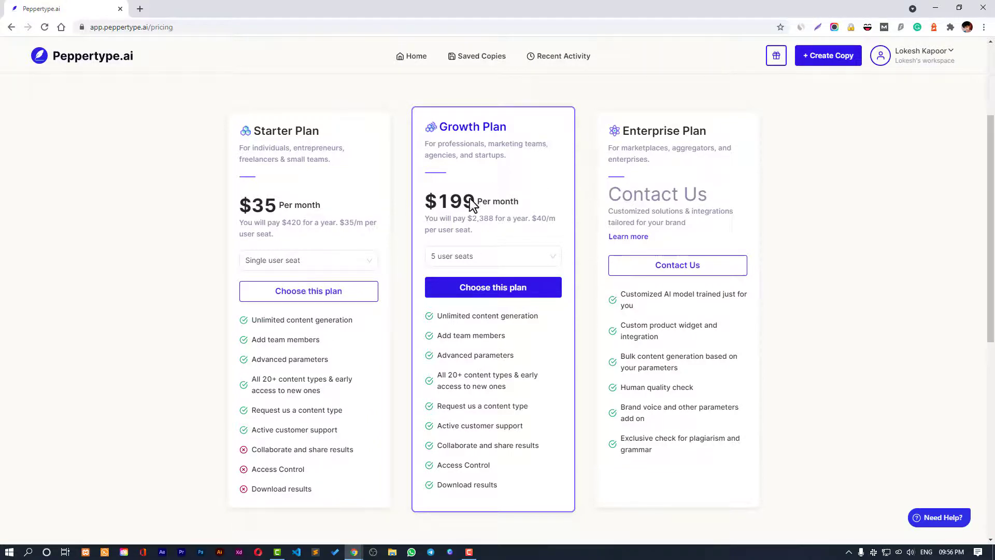
left_click(414, 56)
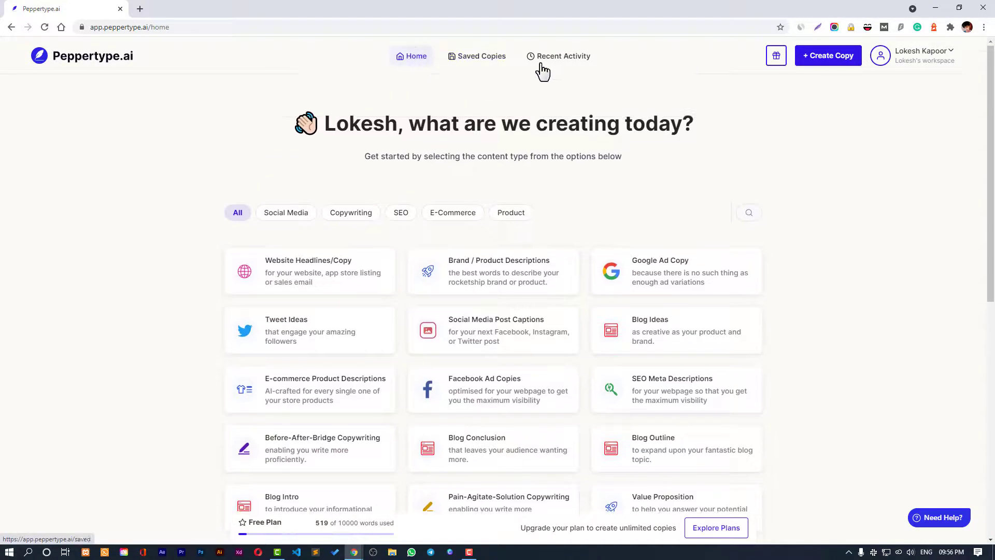
Go back to the pricing page and highlight "Collaborate and share results" in the Starter Plan's feature list
left_click(11, 27)
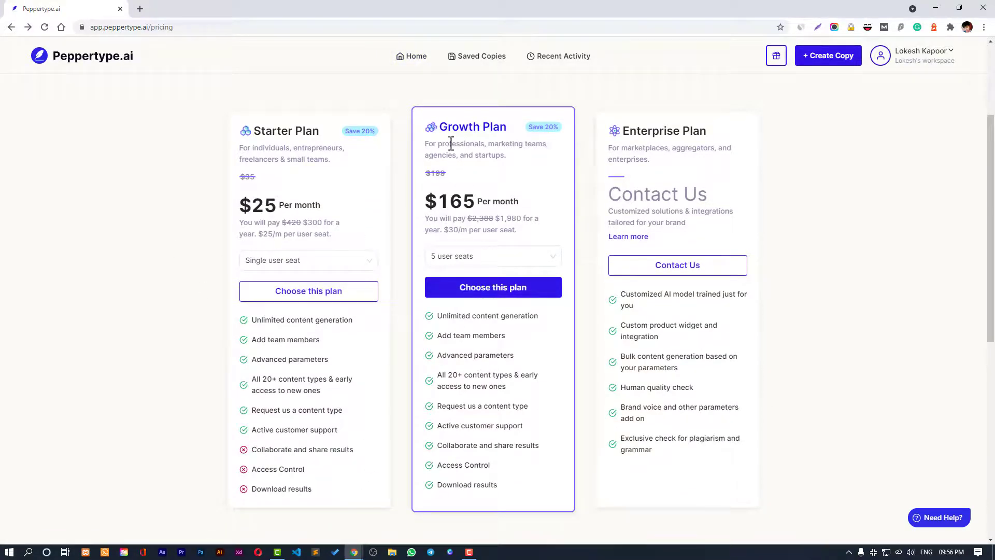
left_click(456, 266)
left_click(321, 487)
left_click_drag(281, 487, 252, 488)
left_click_drag(252, 449, 352, 449)
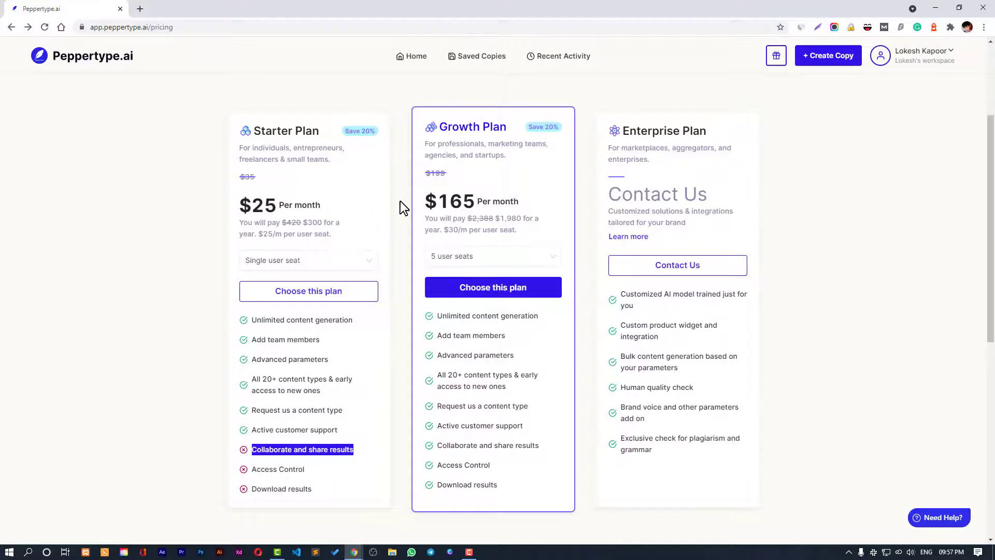
Show the plans with monthly billing and review their prices, features and the FAQs below
scroll(463, 192, "up", 3)
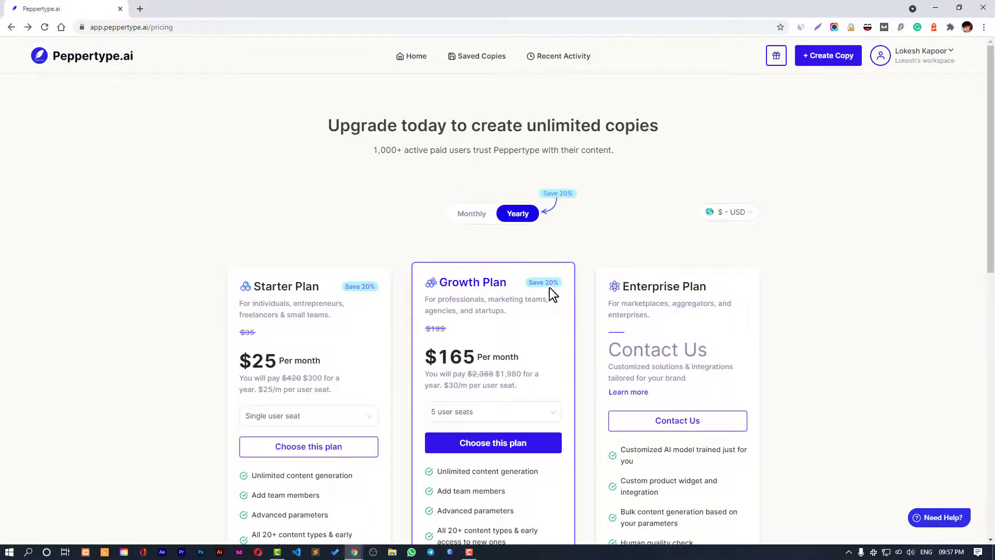
left_click(486, 221)
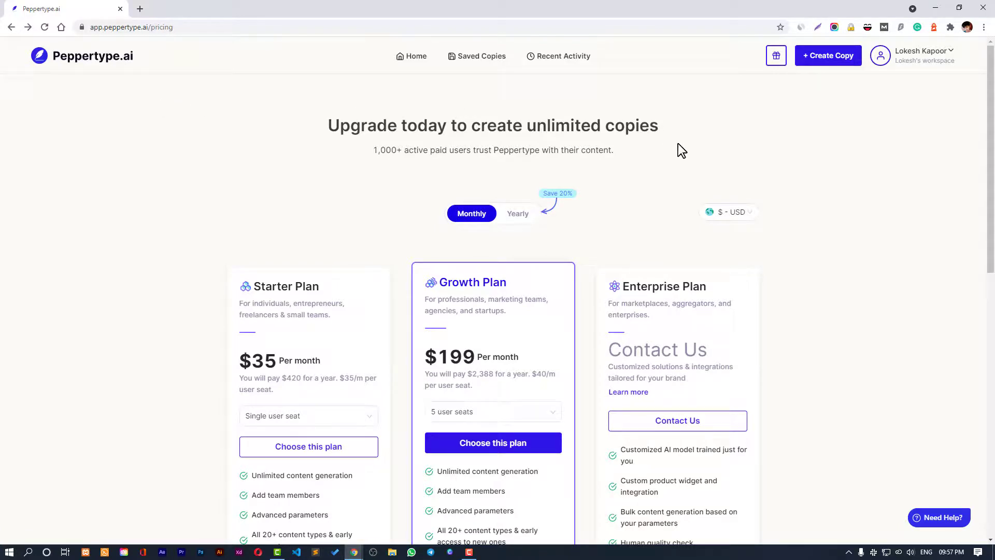
scroll(678, 144, "down", 7)
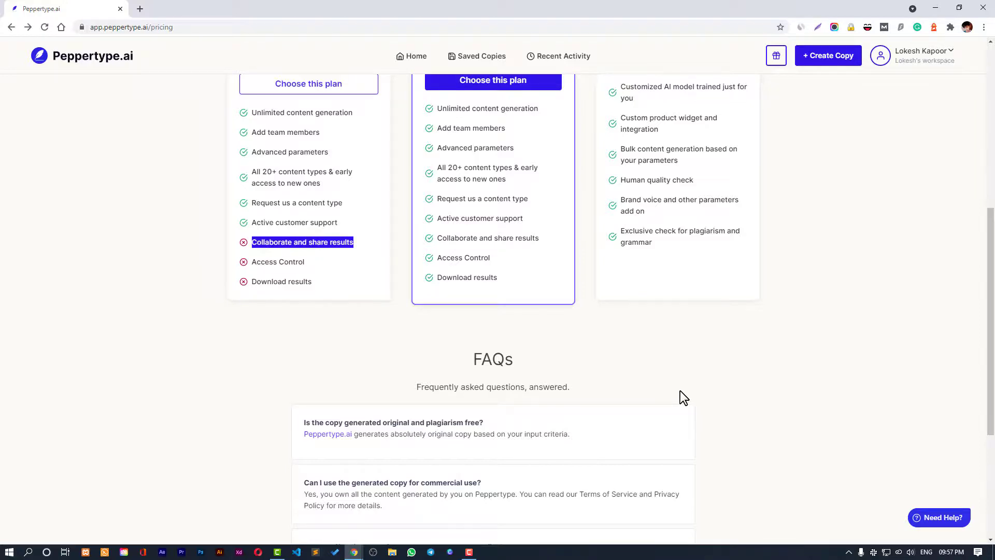
scroll(640, 411, "up", 6)
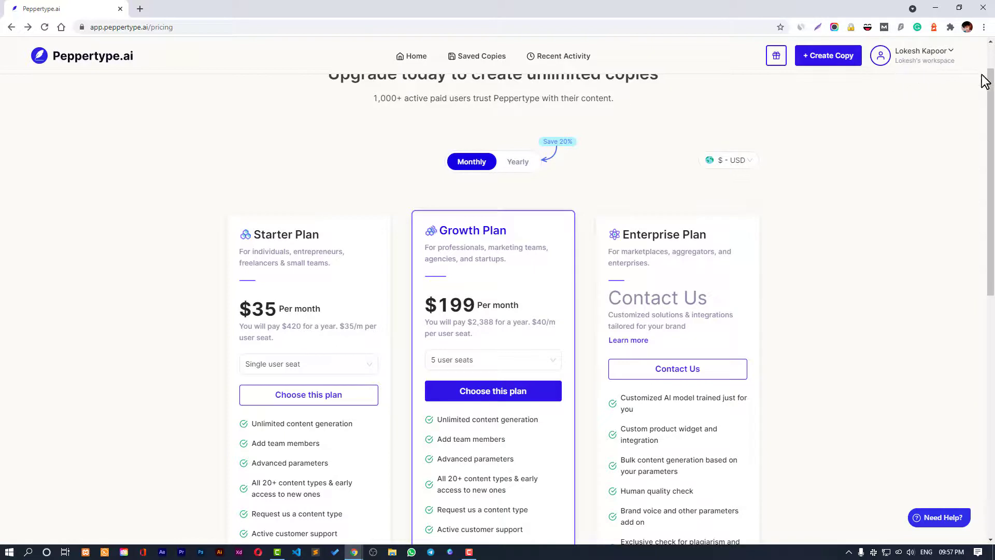
scroll(983, 81, "up", 1)
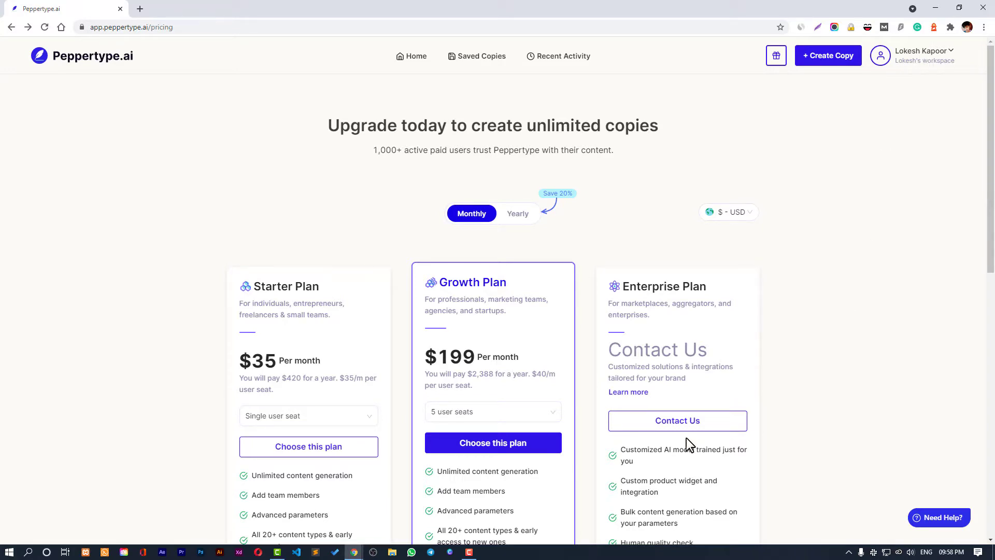
left_click(471, 552)
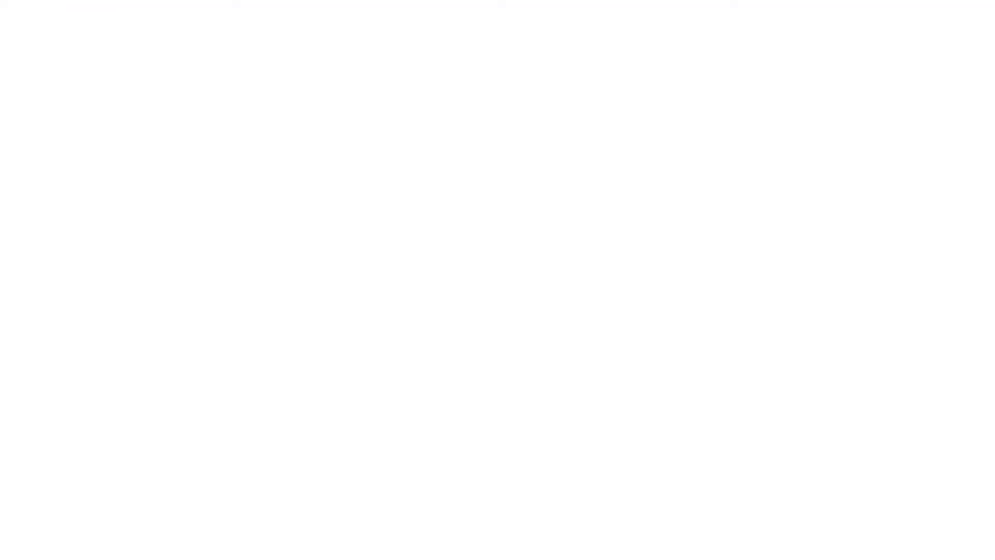